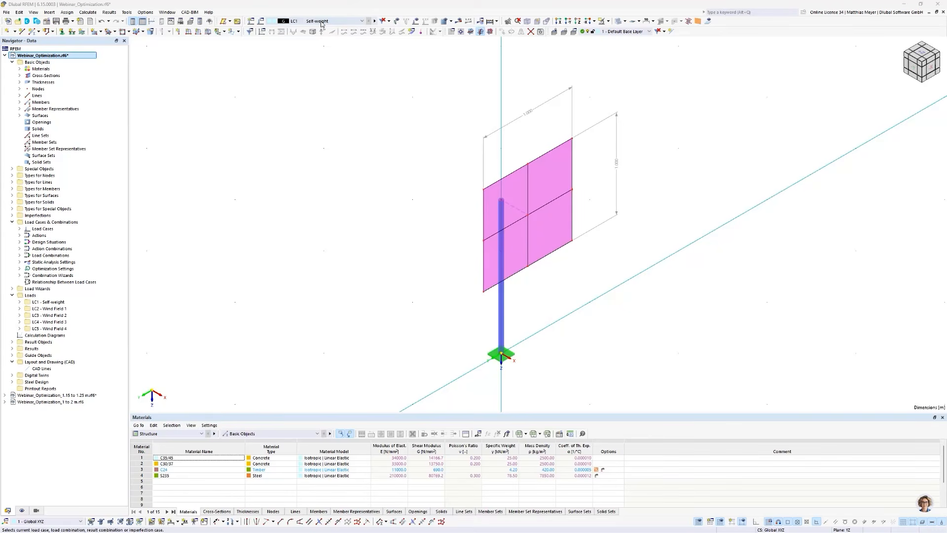
- Display the loads on the model, examine the self-weight and wind field load cases, and hide the loads again
left_click(416, 22)
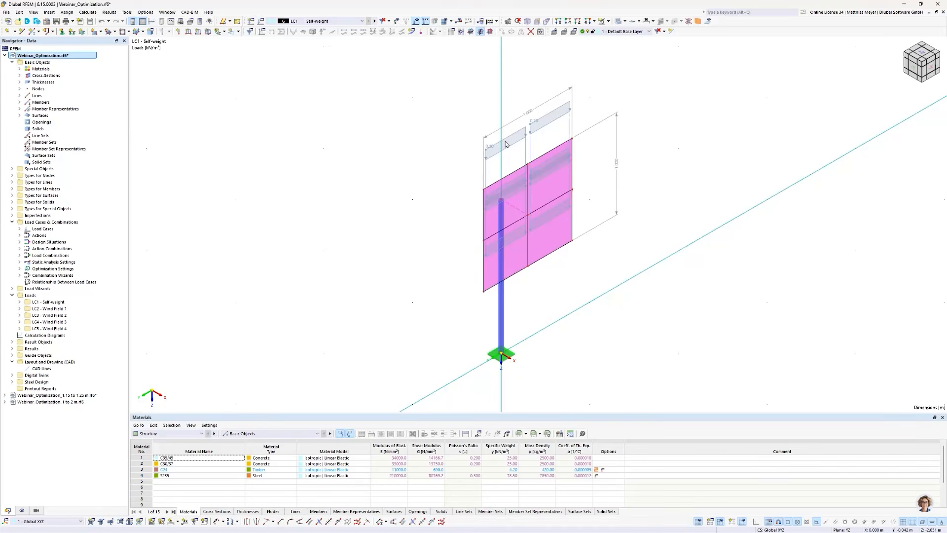
left_click(330, 20)
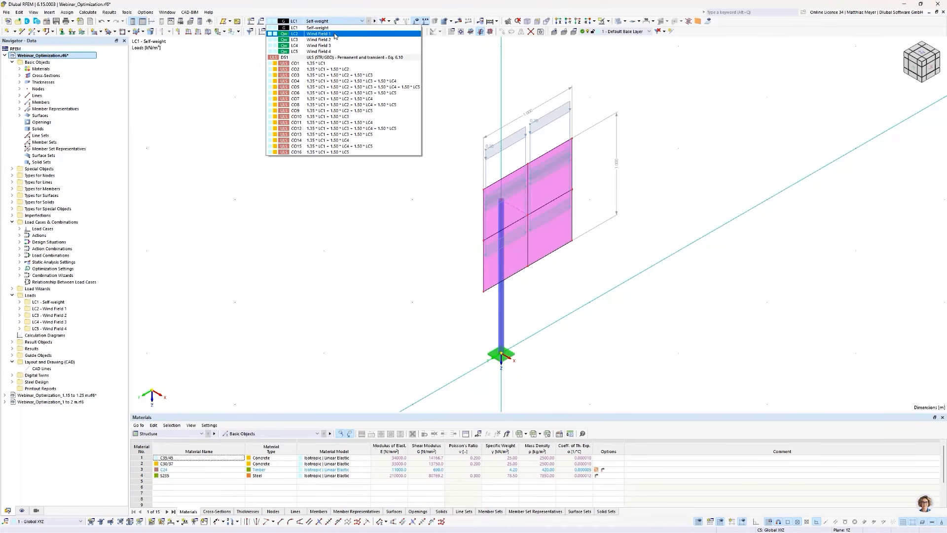
left_click(335, 36)
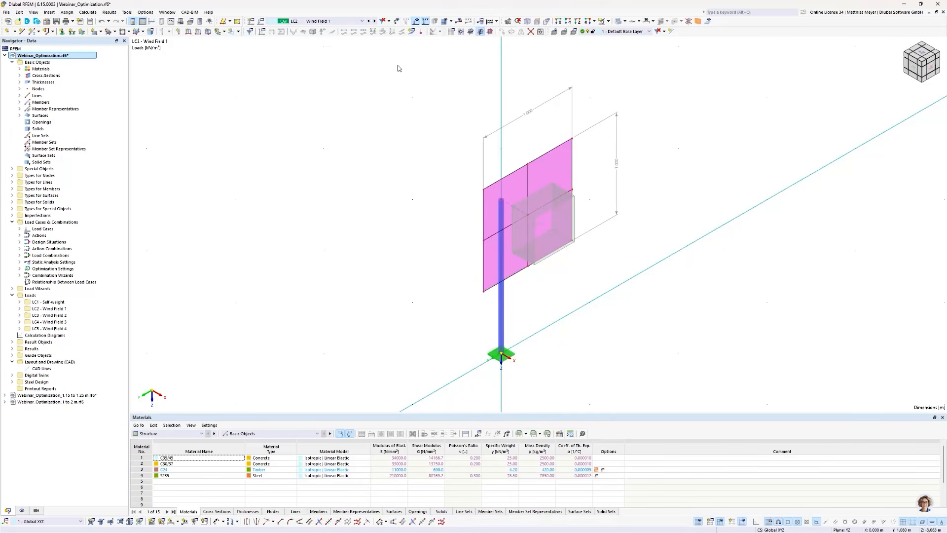
left_click(349, 22)
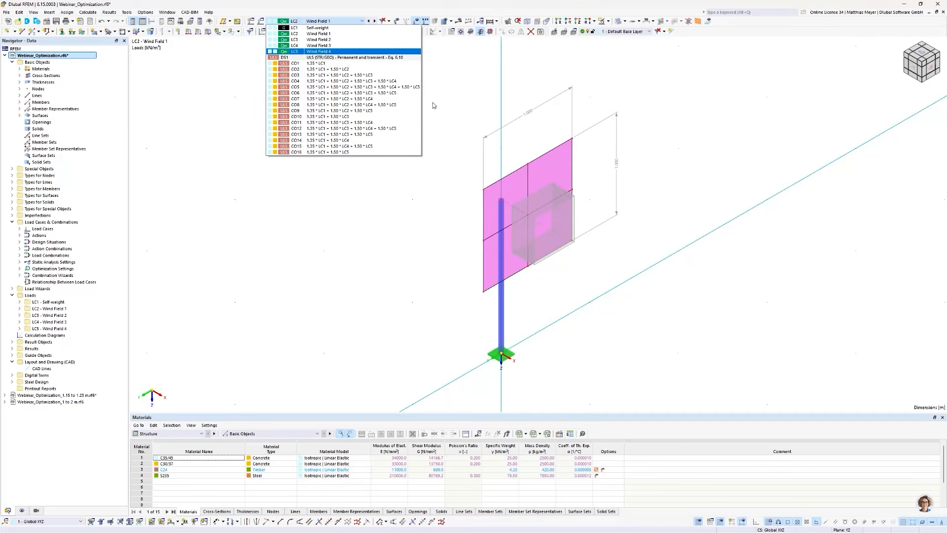
left_click(345, 46)
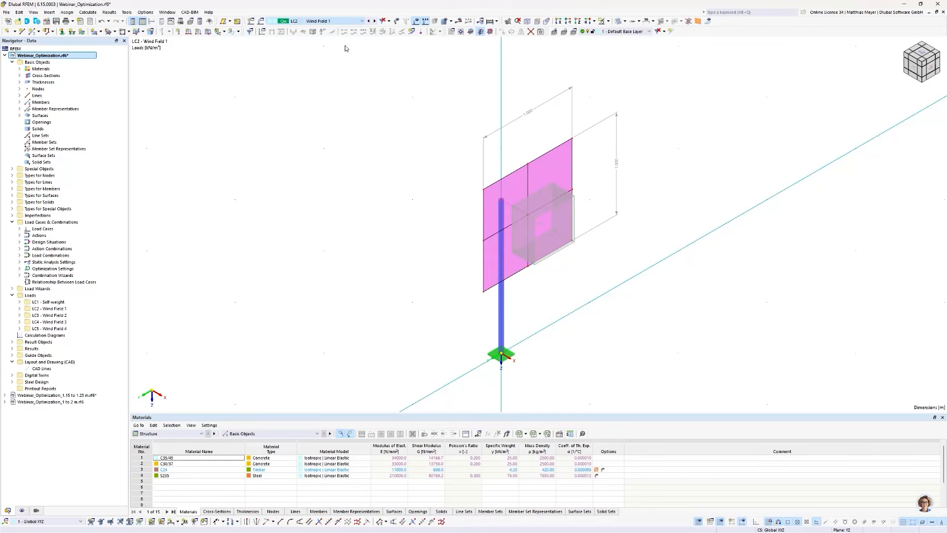
left_click(322, 21)
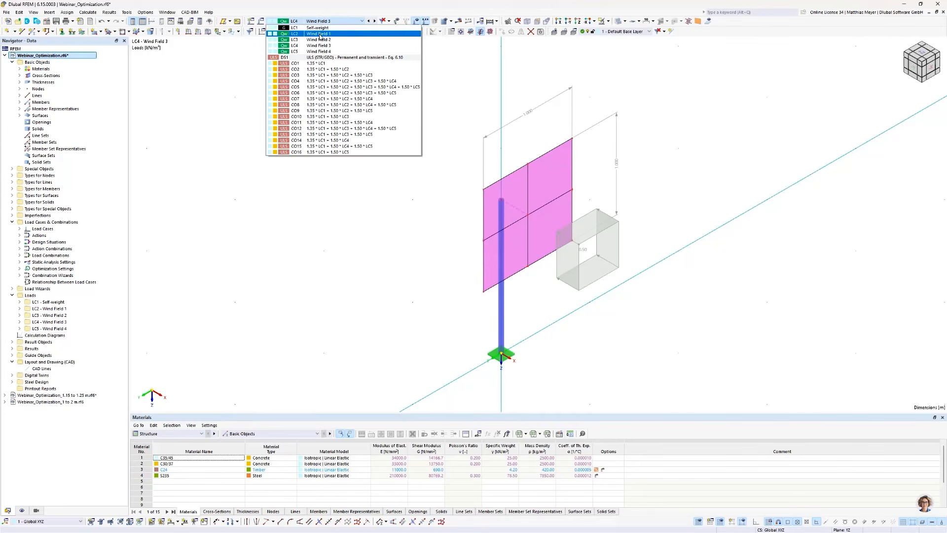
left_click(319, 34)
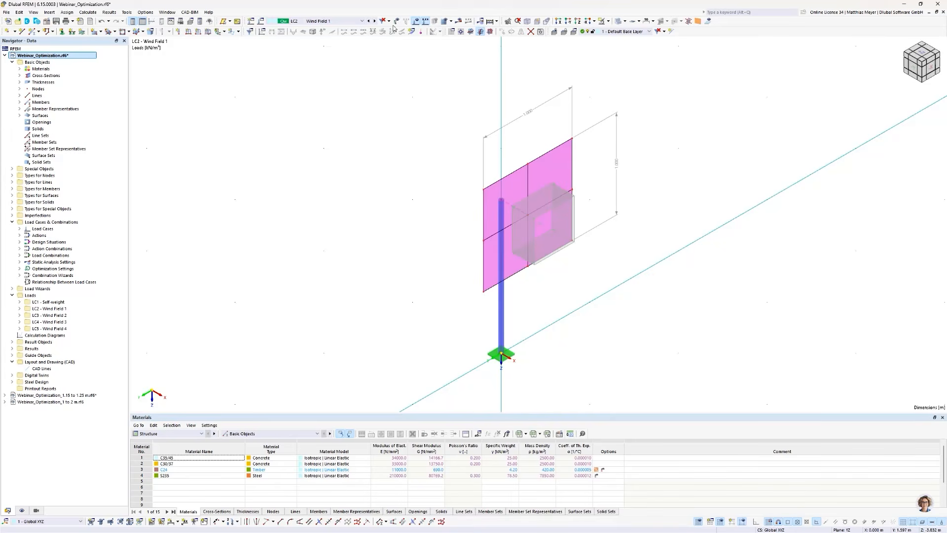
left_click(416, 21)
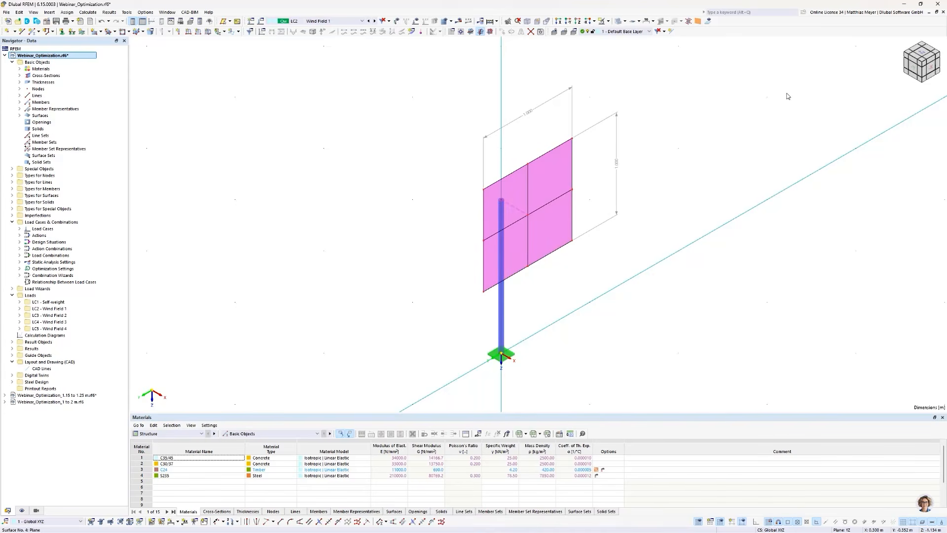
left_click_drag(920, 63, 797, 104)
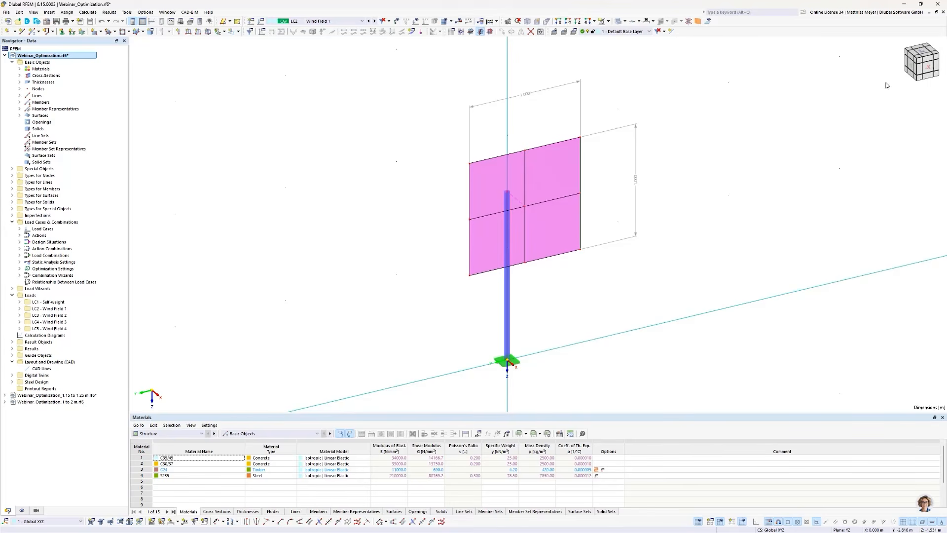
left_click_drag(913, 69, 871, 111)
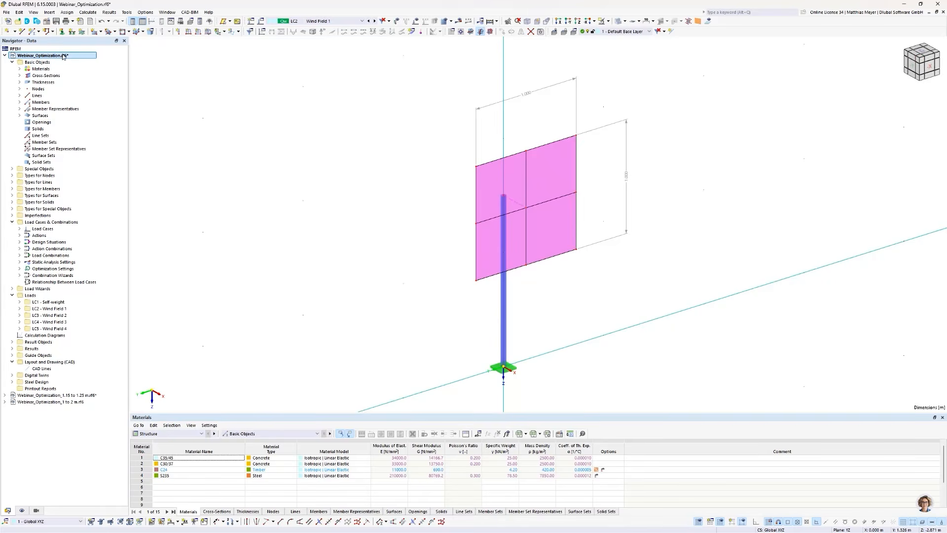
- Create a global length parameter named Height with a value of 1 m
left_click(18, 12)
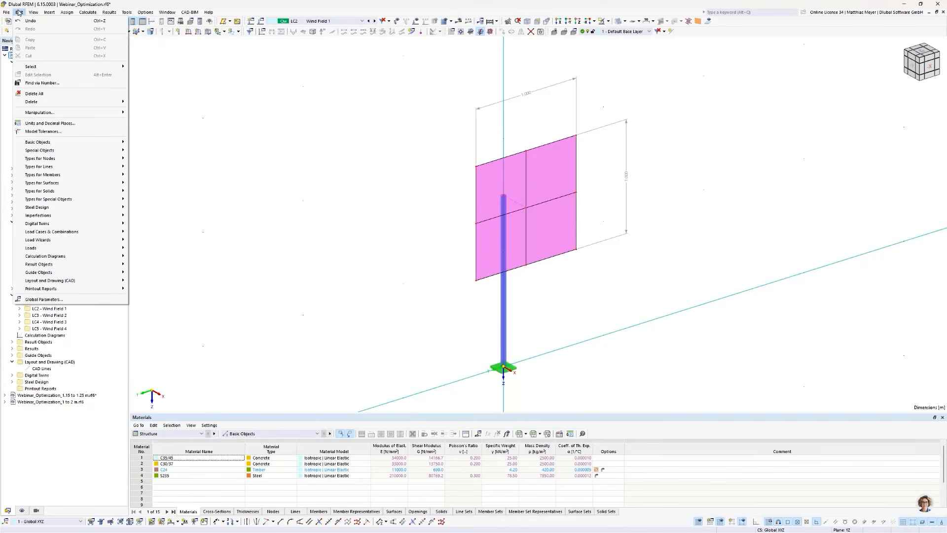
left_click(49, 299)
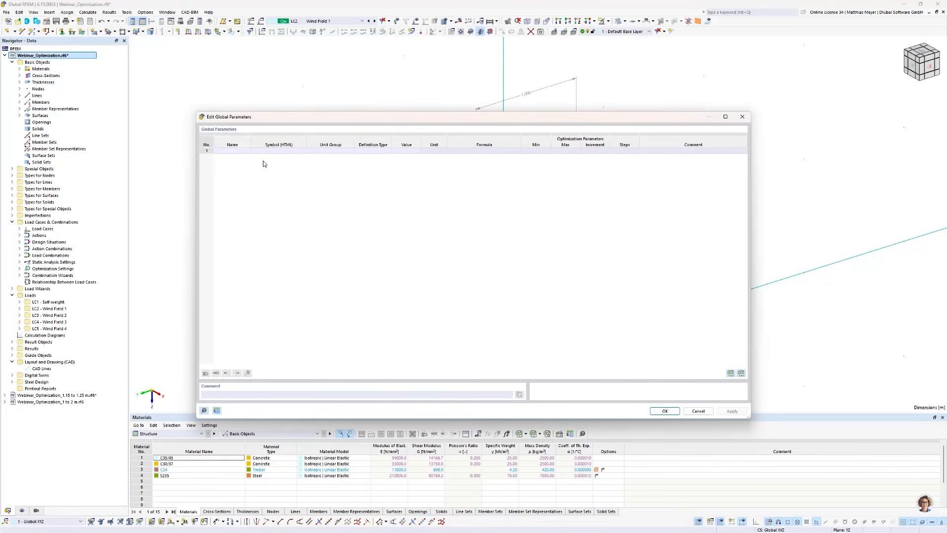
double_click(232, 151)
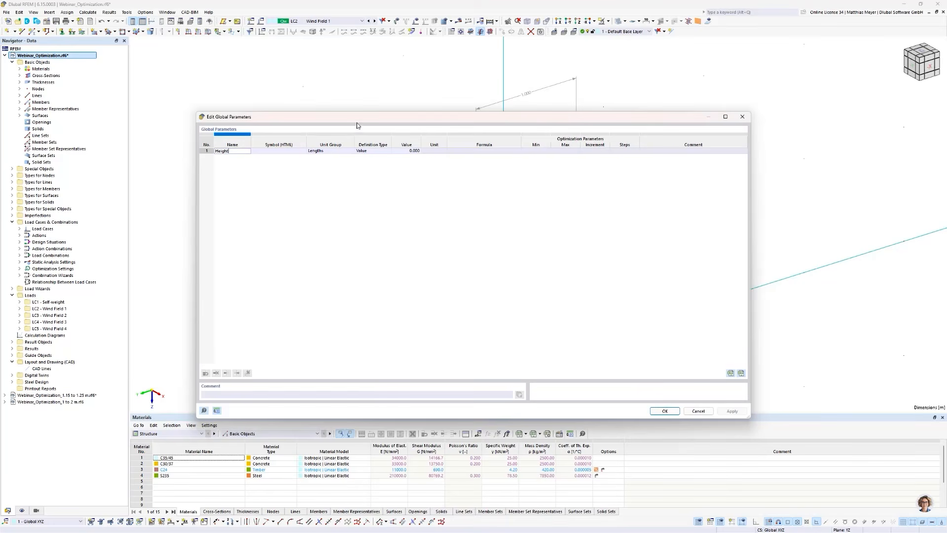
left_click_drag(370, 119, 356, 142)
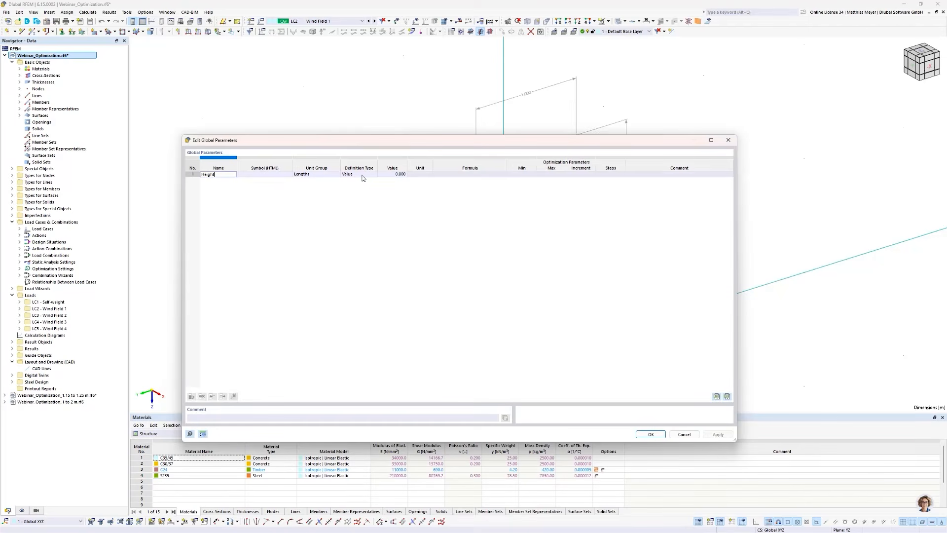
left_click(399, 174)
type("1")
key("Return")
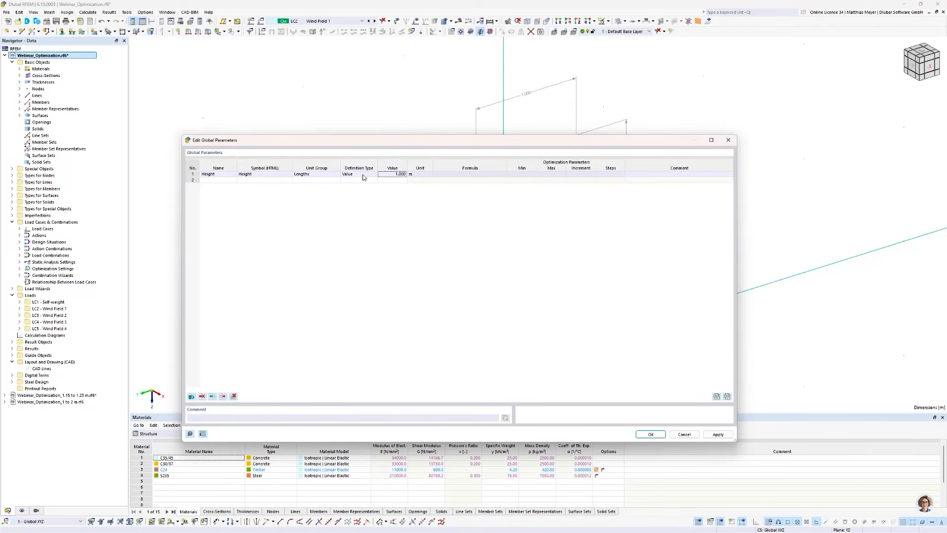
- Make the Height parameter an Optimization type ranging from 1 m to 2 m in 10 steps
left_click(364, 176)
left_click(366, 176)
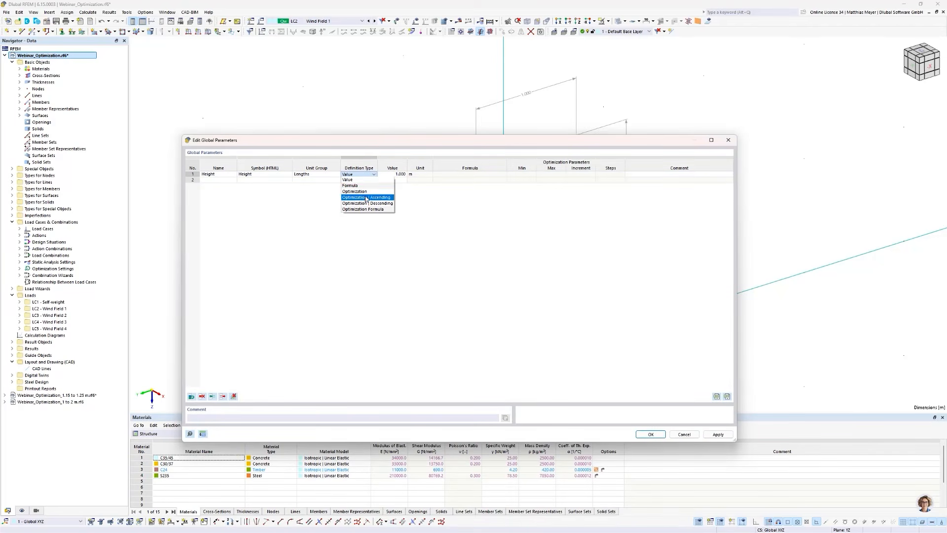
left_click(367, 192)
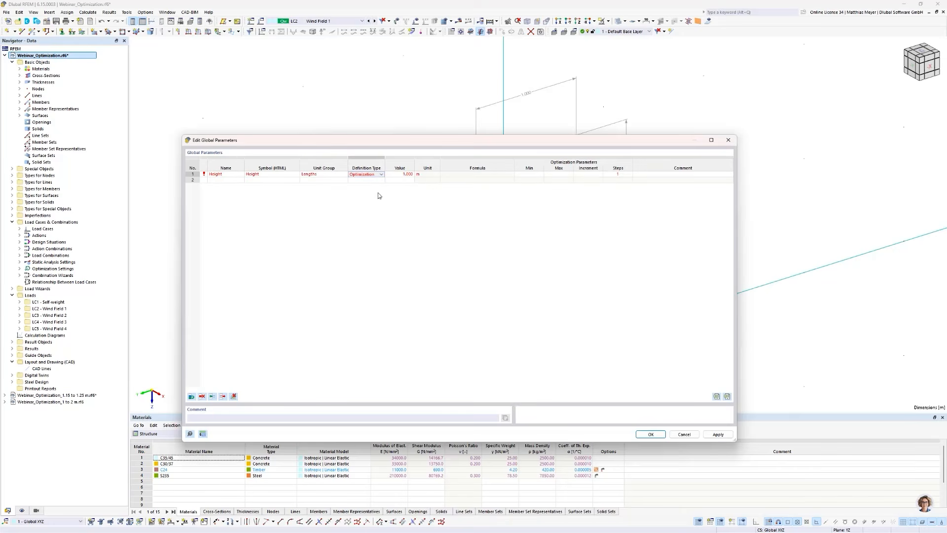
left_click(522, 176)
type("1")
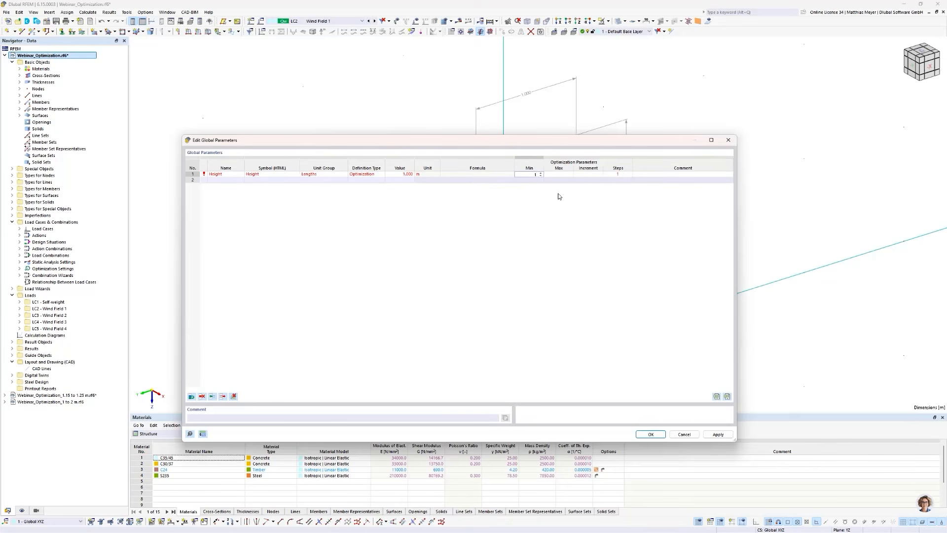
key("Tab")
type("2")
key("Tab")
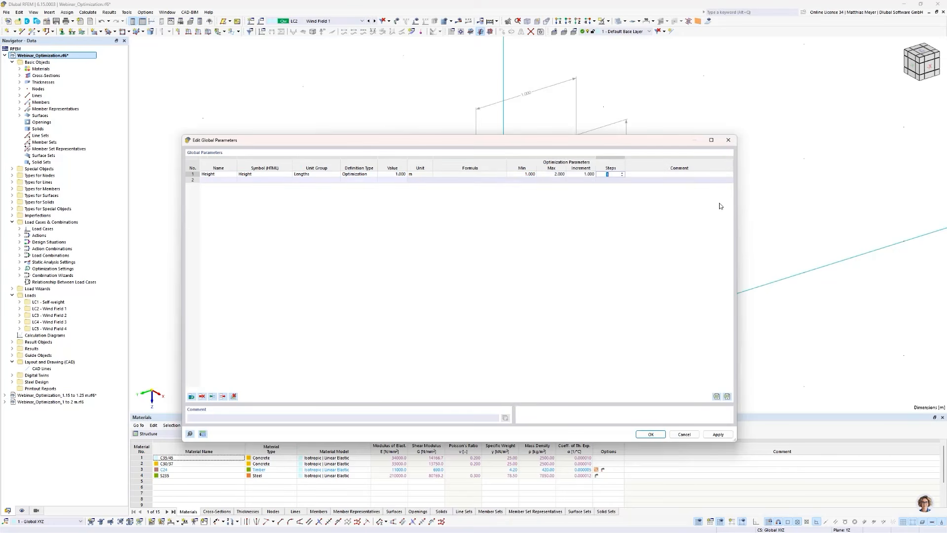
type("10")
key("Return")
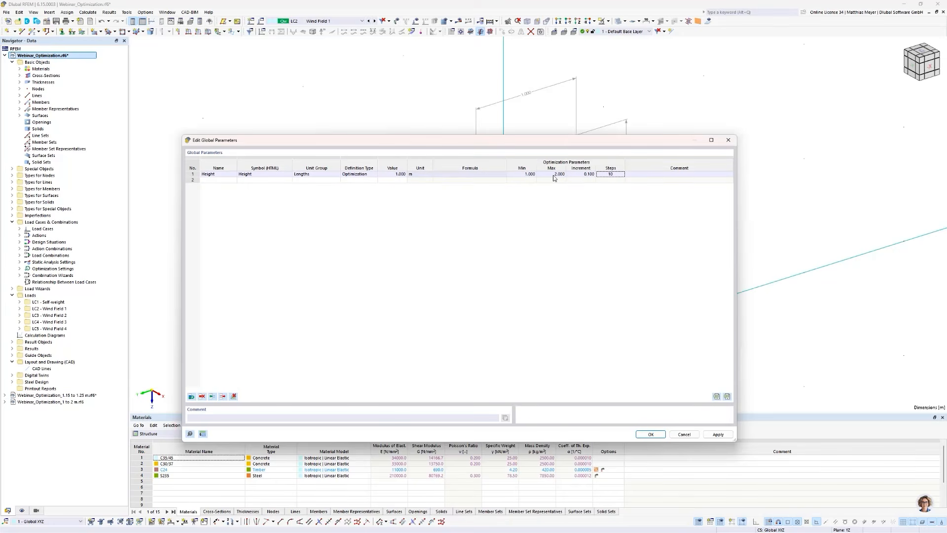
- Add a Width parameter of type Optimization with value 1 m, minimum 1 m and maximum 2 m
left_click(217, 180)
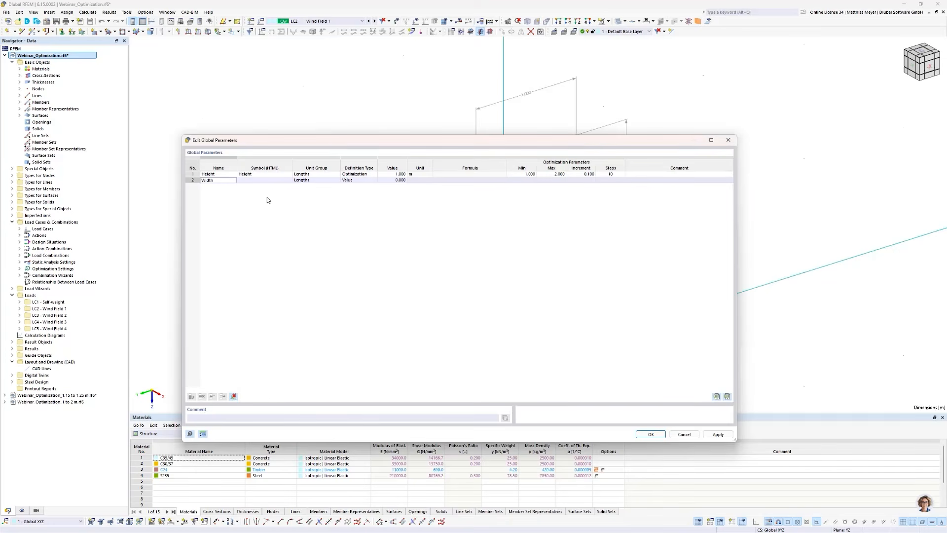
left_click(369, 180)
left_click(366, 180)
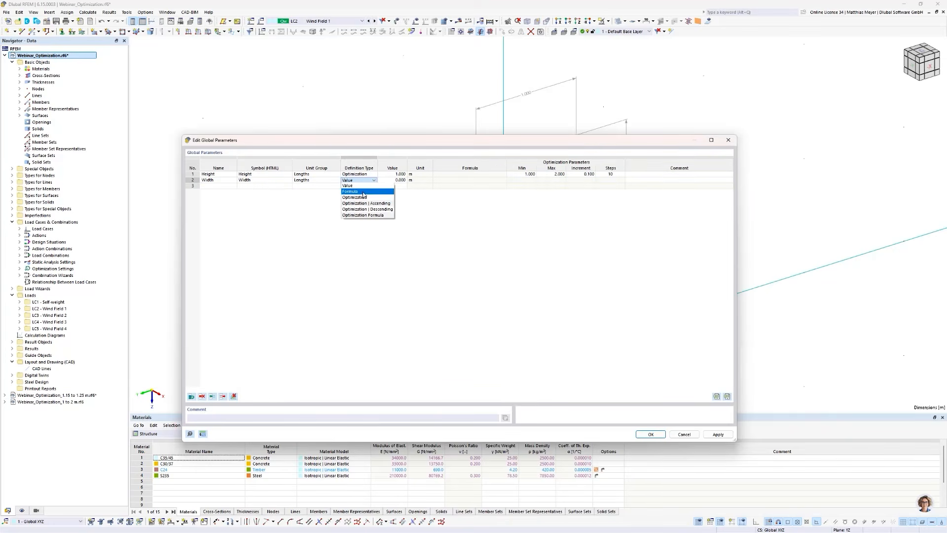
left_click(361, 199)
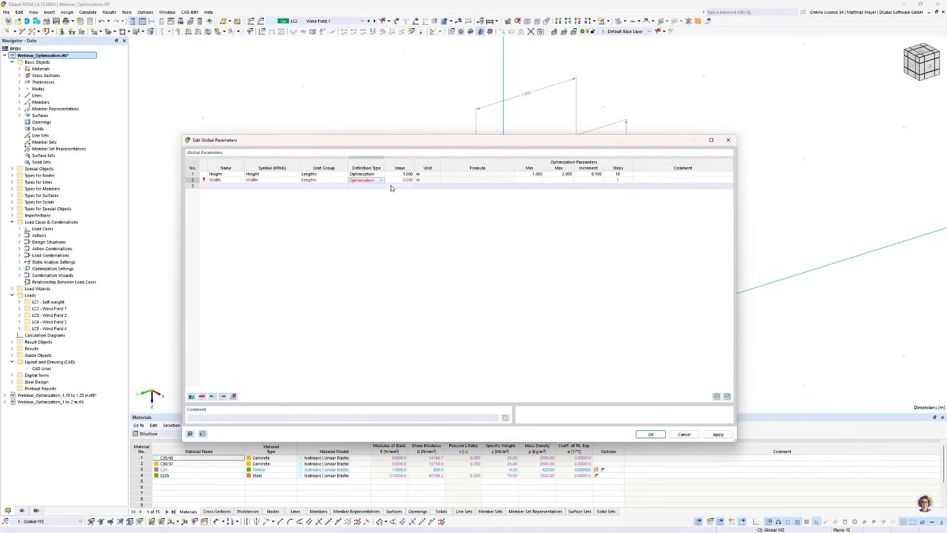
left_click(535, 180)
left_click(558, 176)
left_click(558, 180)
type("2")
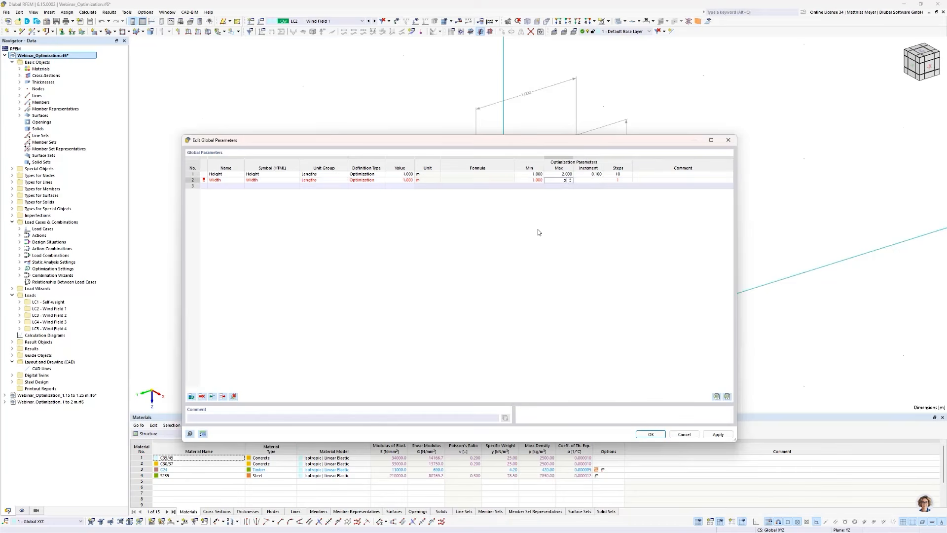
left_click(537, 230)
- Add a third global parameter named Area and set its definition type to Optimization Formula
left_click(217, 186)
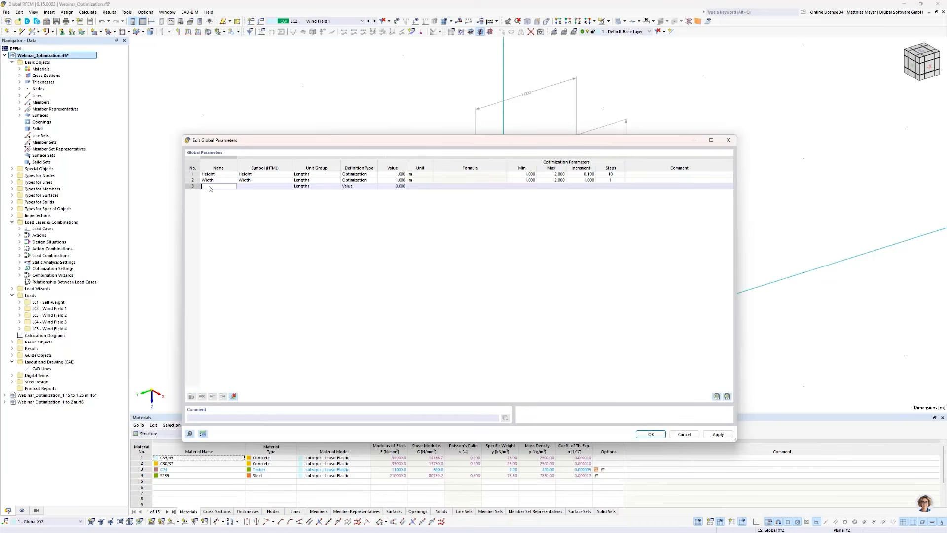
key("Return")
left_click(351, 187)
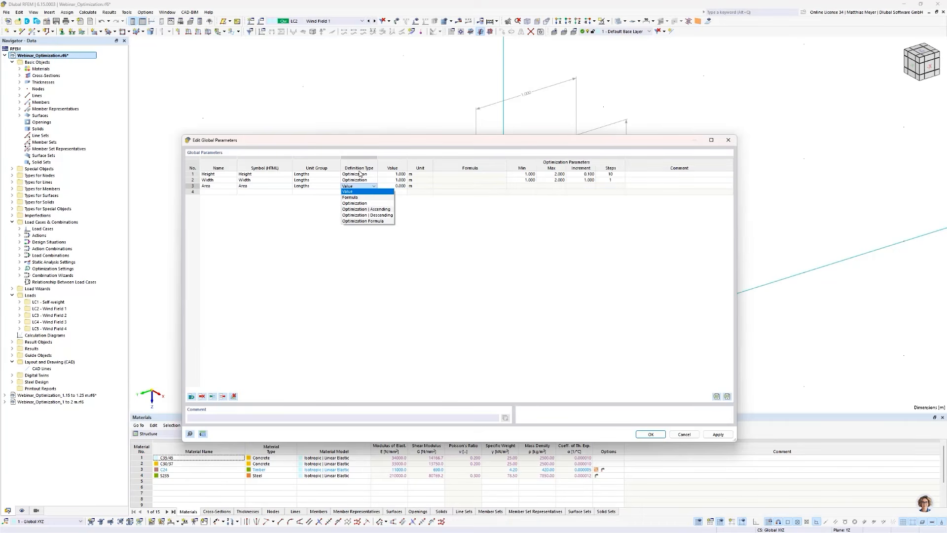
left_click(367, 220)
- Define the Area parameter's formula as Height*Width using the existing global parameters
left_click(403, 187)
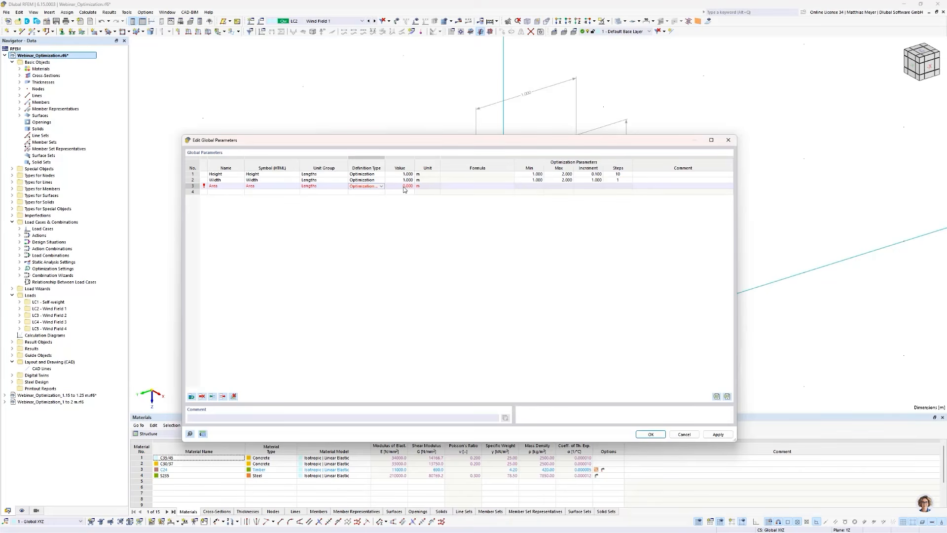
left_click(514, 186)
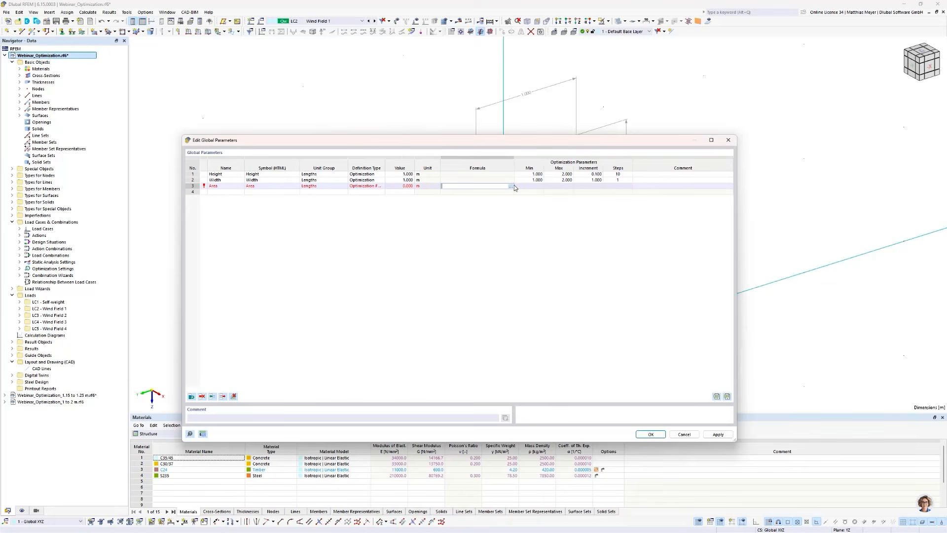
left_click(511, 187)
left_click(550, 297)
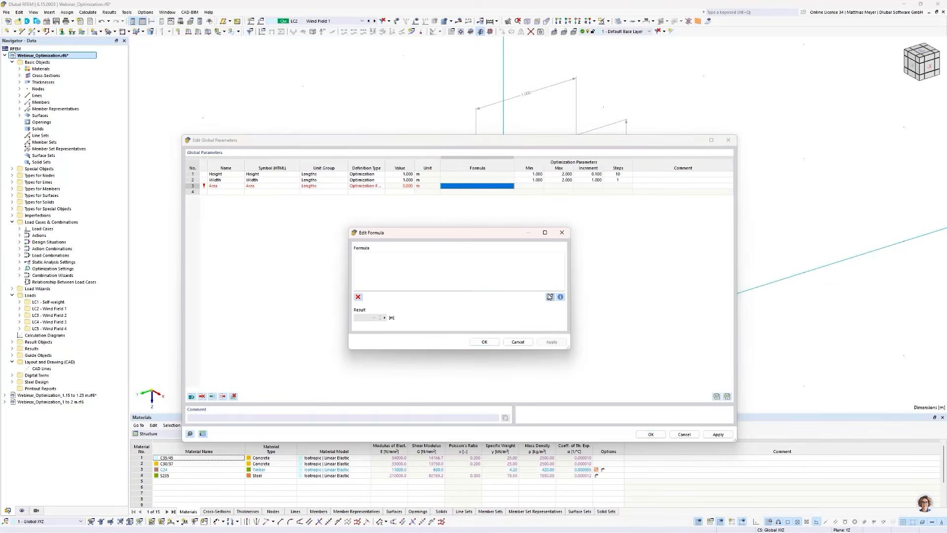
double_click(330, 197)
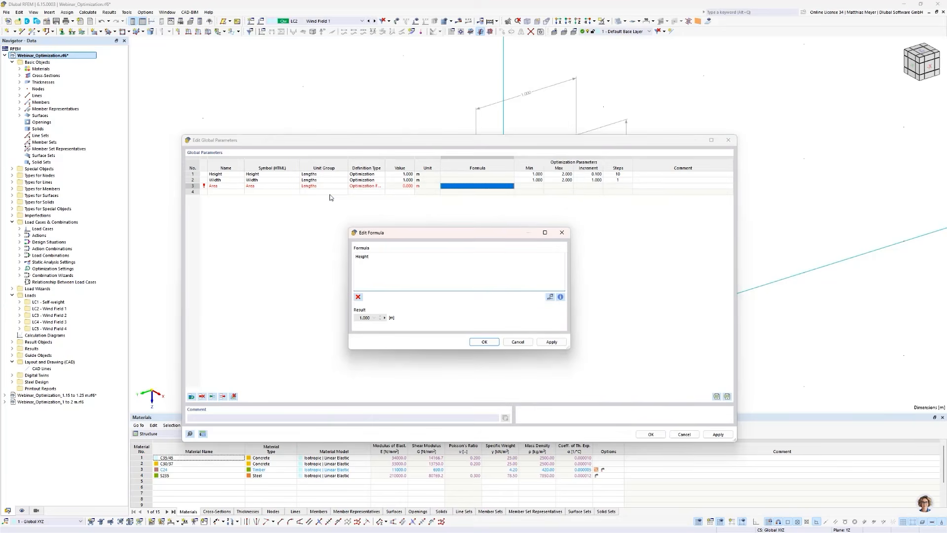
left_click(550, 297)
double_click(349, 199)
left_click(484, 342)
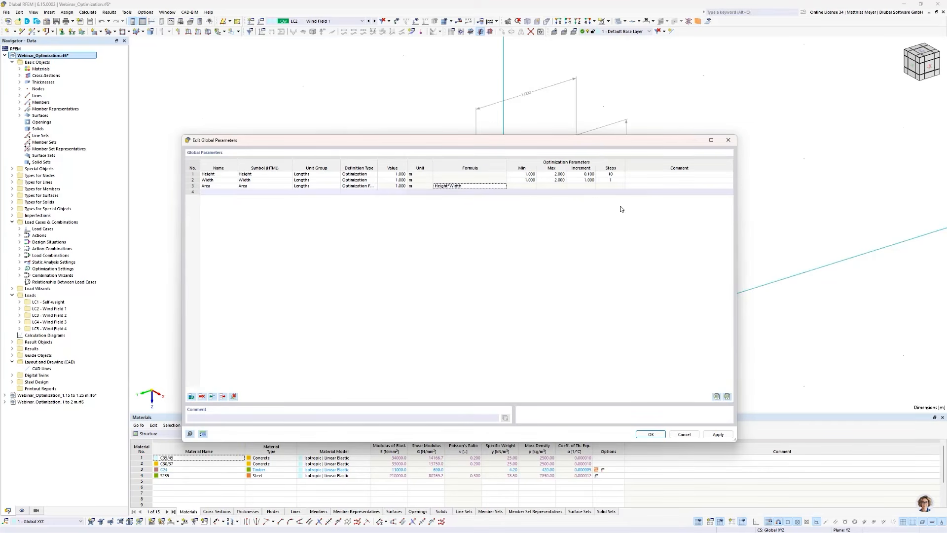
- Set the Width parameter's optimization steps to 10 and accept the global parameters
left_click(610, 180)
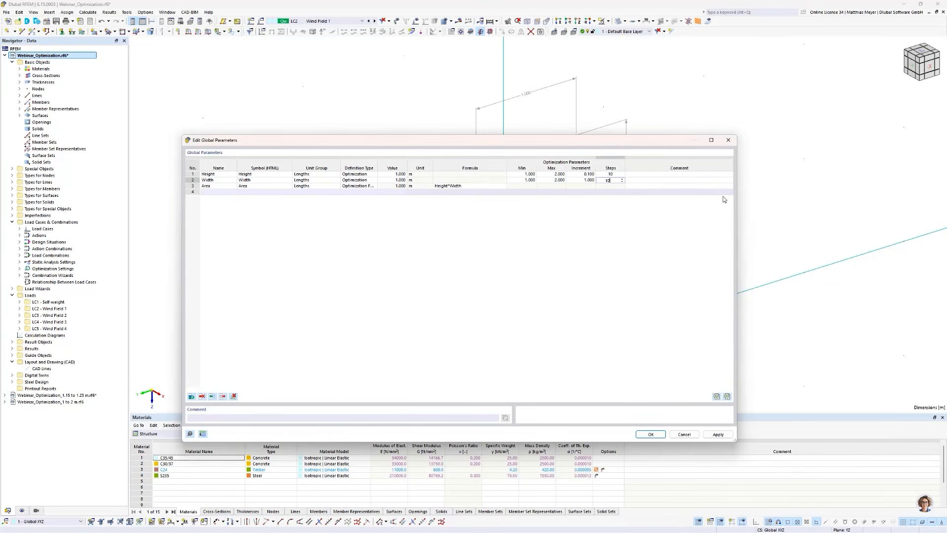
left_click(650, 434)
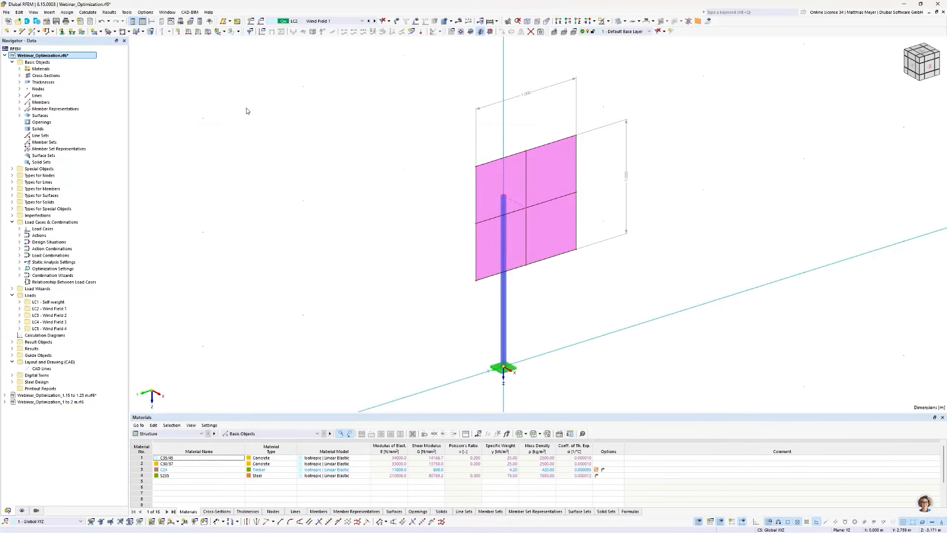
- Look at the panel along the X-axis and open the three nodes on its right vertical edge for joint editing
scroll(257, 119, "down", 1)
scroll(257, 119, "up", 1)
left_click(930, 66)
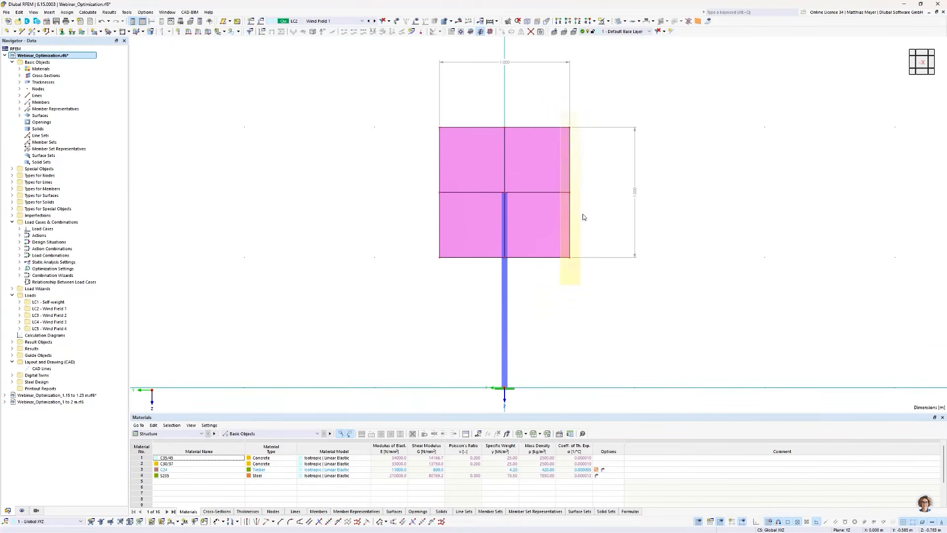
right_click(571, 129)
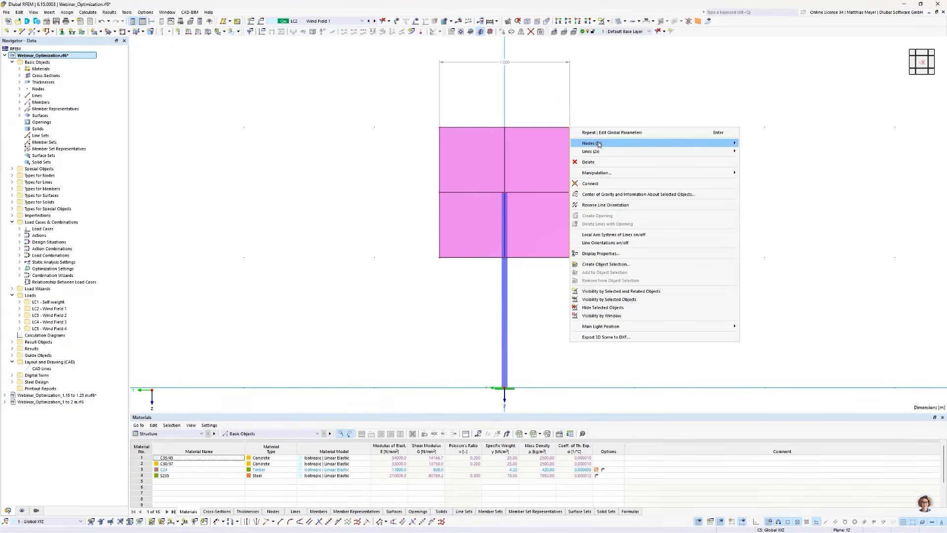
mouse_move(694, 143)
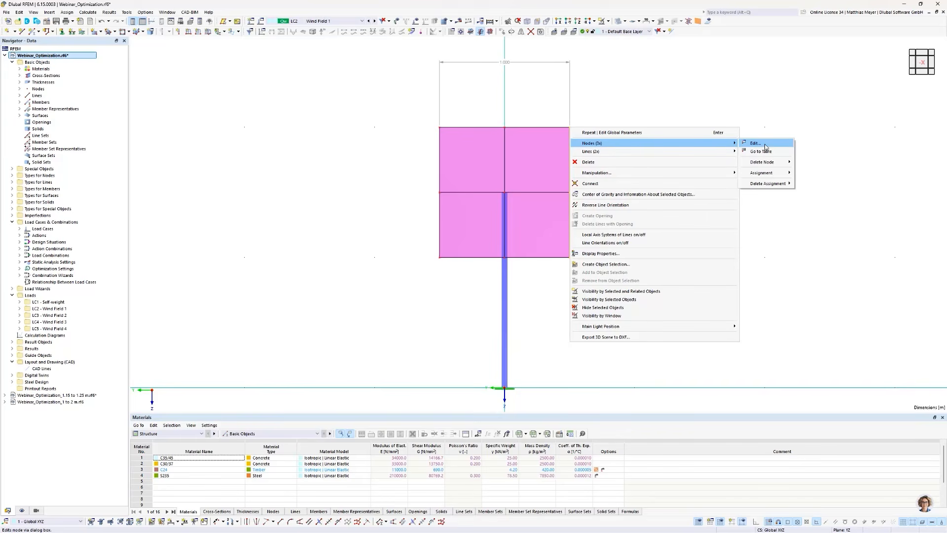
left_click(756, 143)
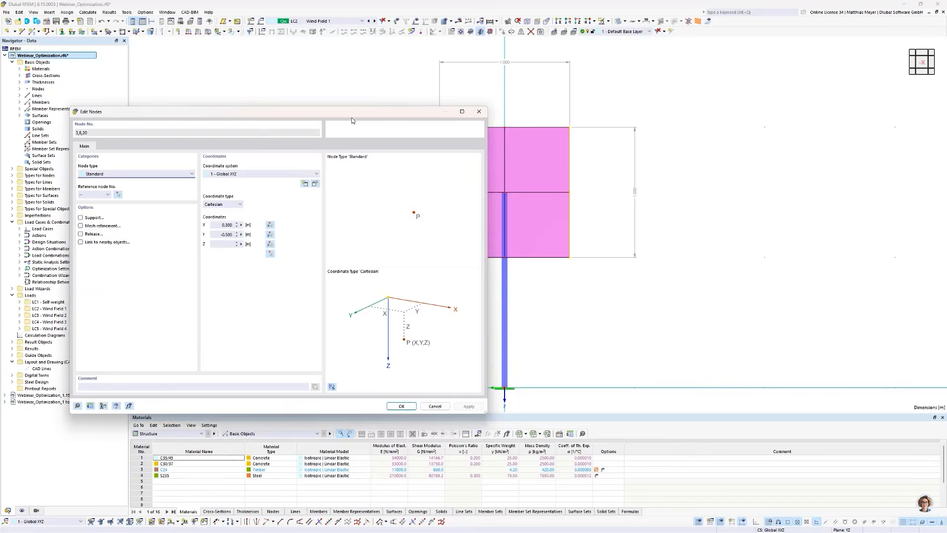
left_click_drag(352, 116, 813, 286)
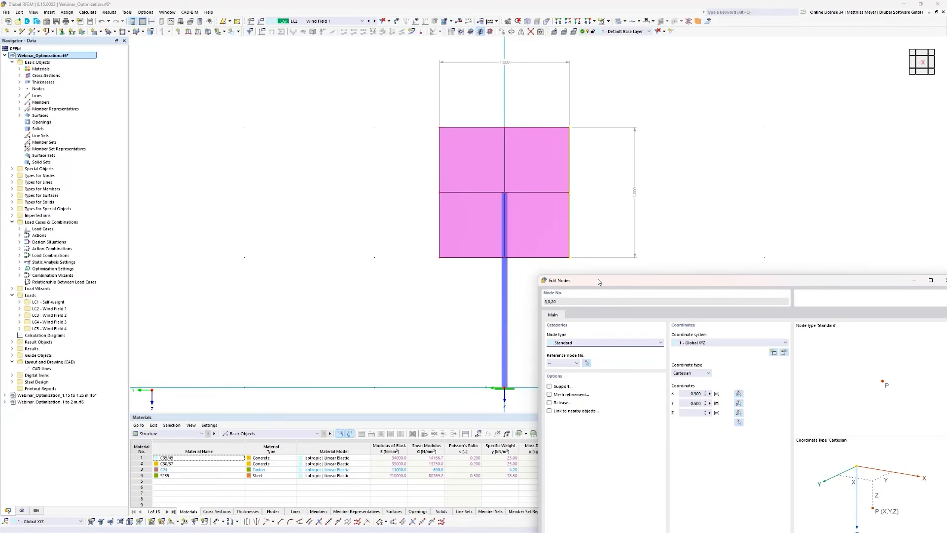
left_click_drag(598, 281, 653, 174)
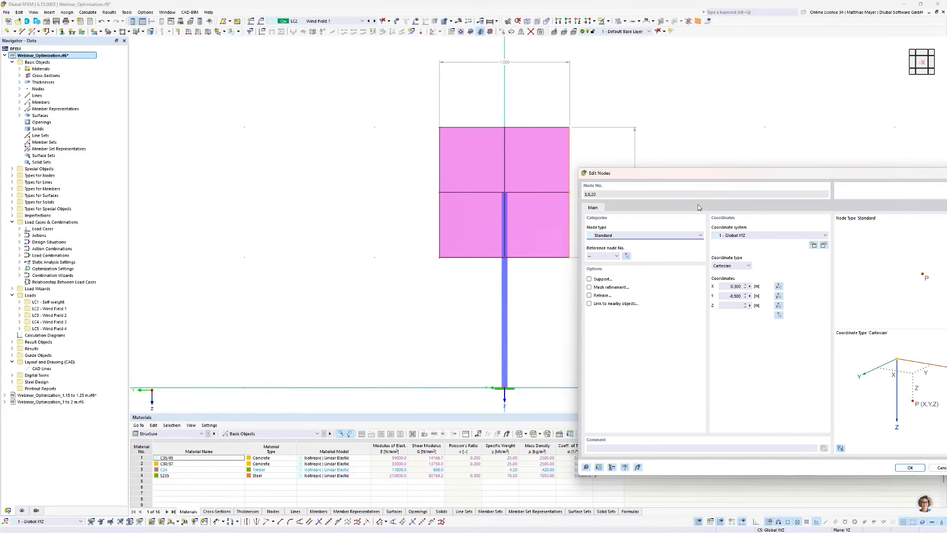
- Define the Y coordinate of the right-edge nodes with the formula -0.5*Width, using the global Width parameter, and accept the node changes
left_click(750, 296)
left_click(767, 297)
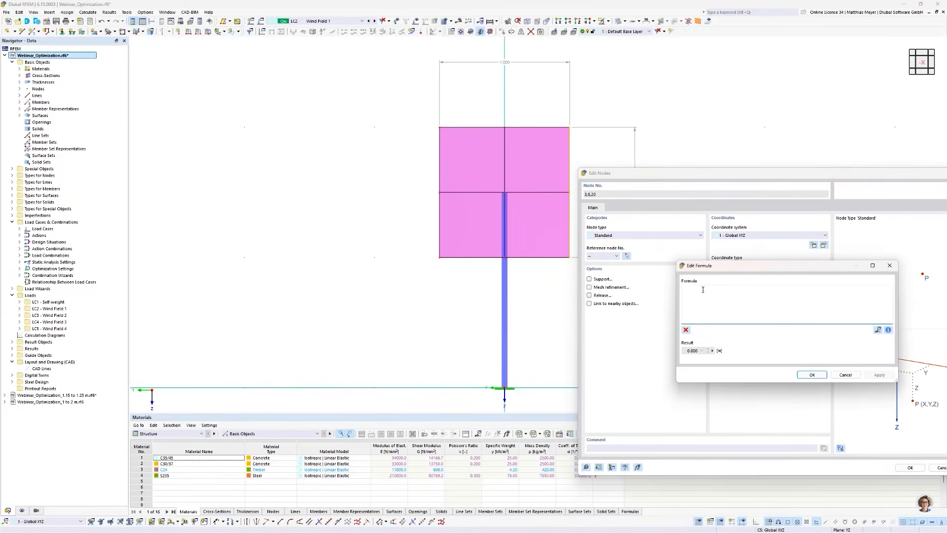
type("-0.5*")
left_click(878, 330)
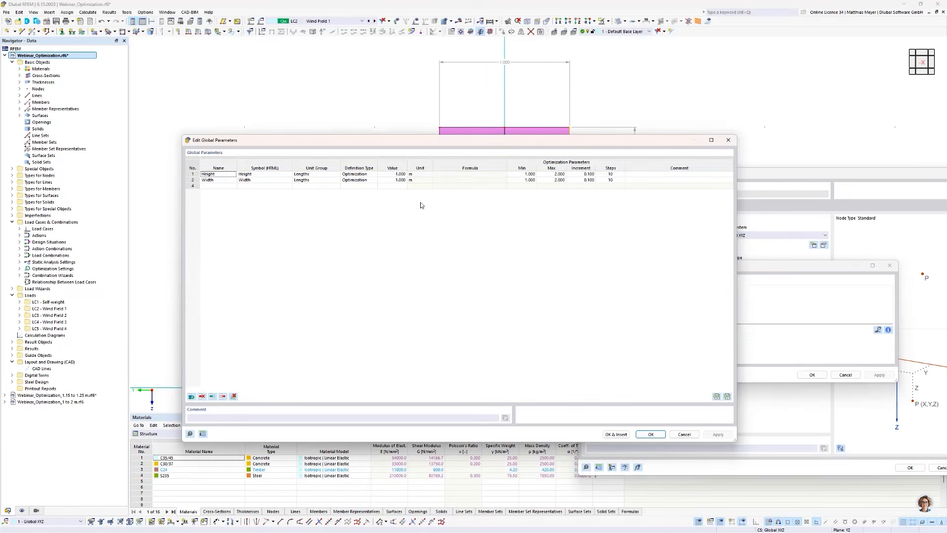
double_click(213, 180)
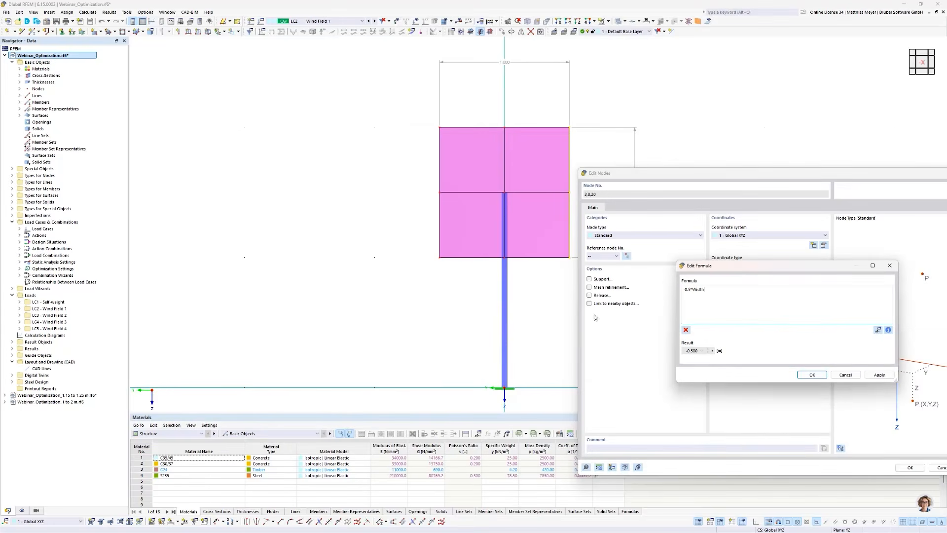
left_click(814, 375)
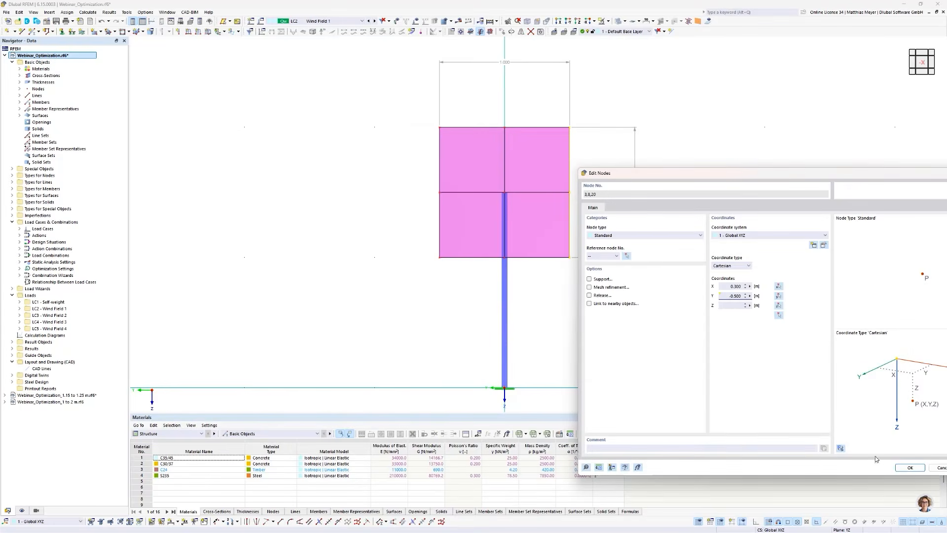
left_click(908, 467)
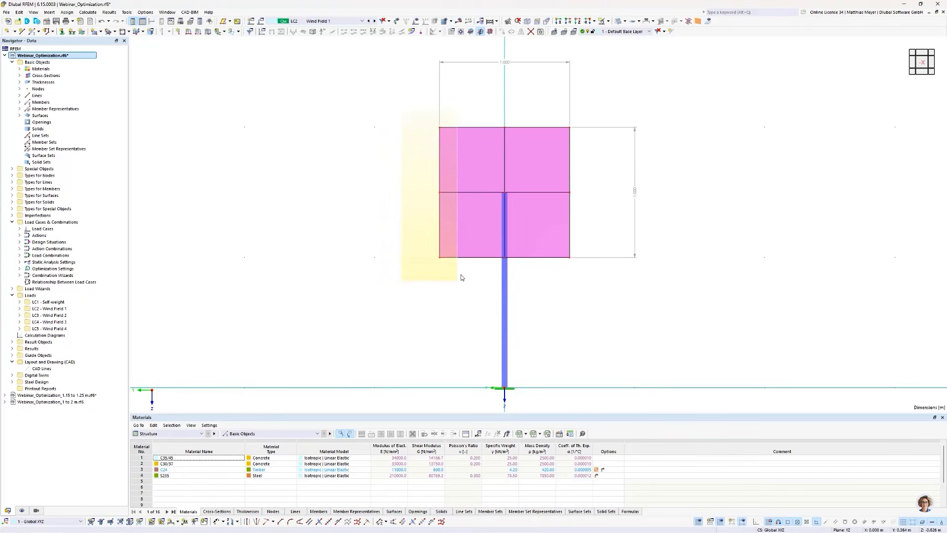
- Define the Y coordinate of the three nodes on the panel's left edge with the formula 0.5*Width
right_click(440, 130)
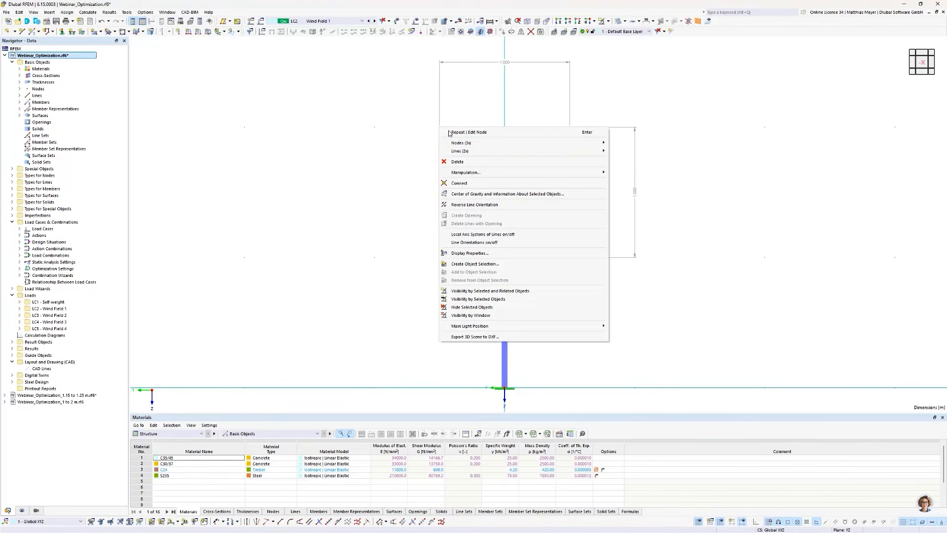
mouse_move(464, 140)
left_click(626, 149)
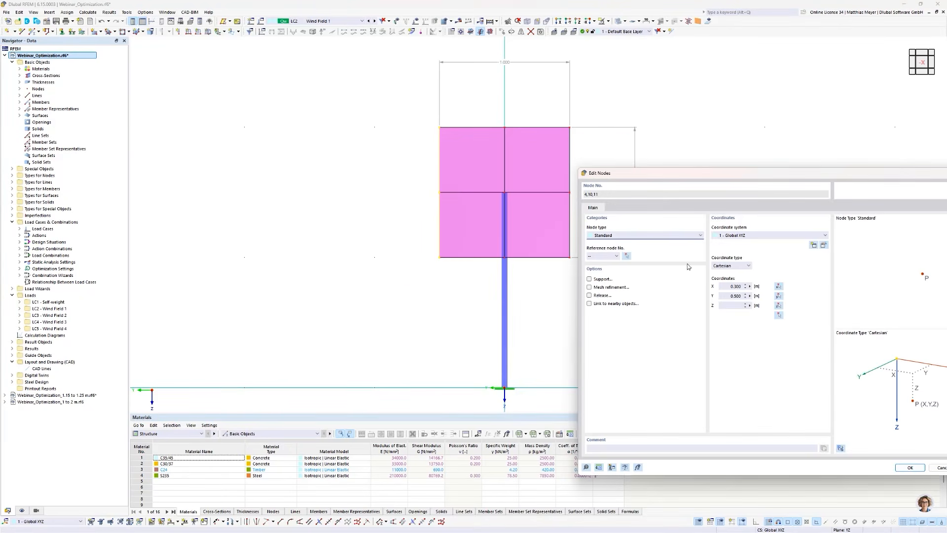
left_click(757, 297)
left_click(751, 296)
left_click(777, 299)
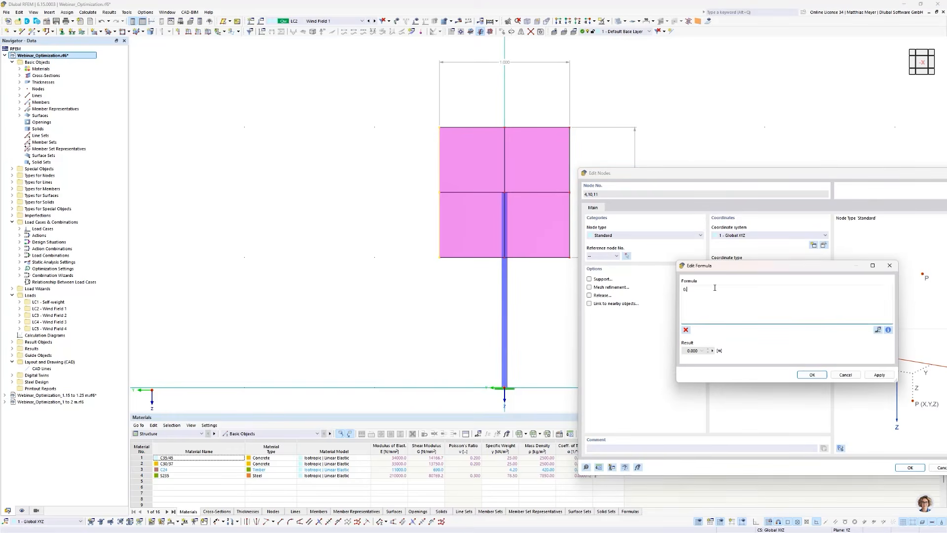
type("*")
left_click(877, 329)
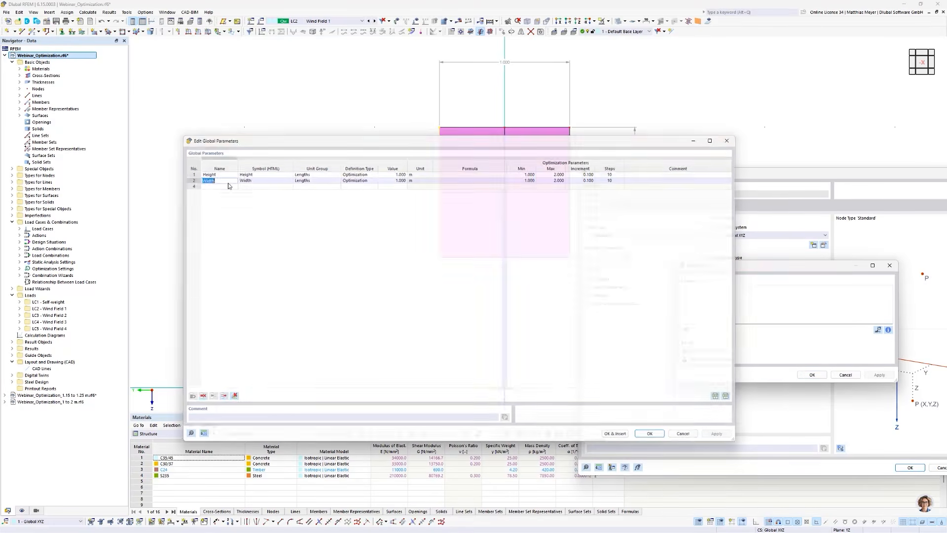
left_click(810, 375)
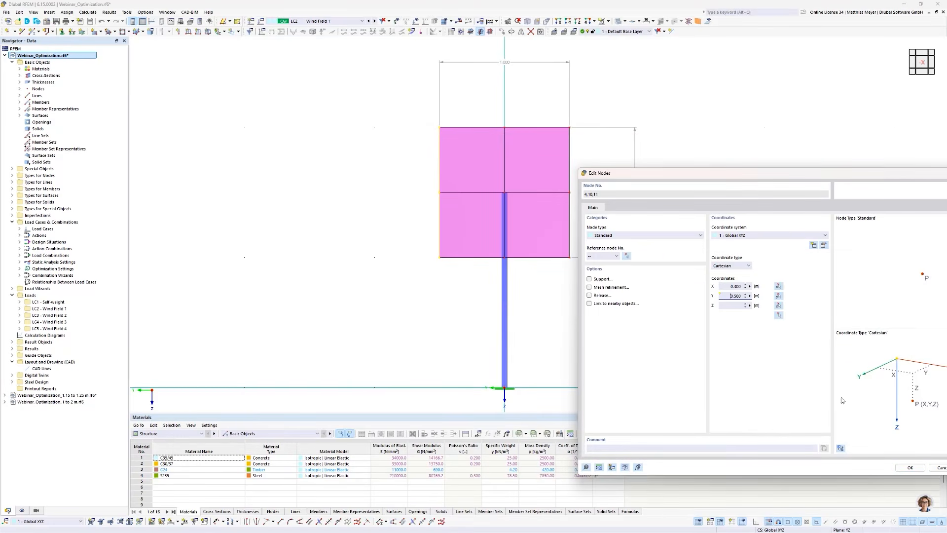
left_click(909, 468)
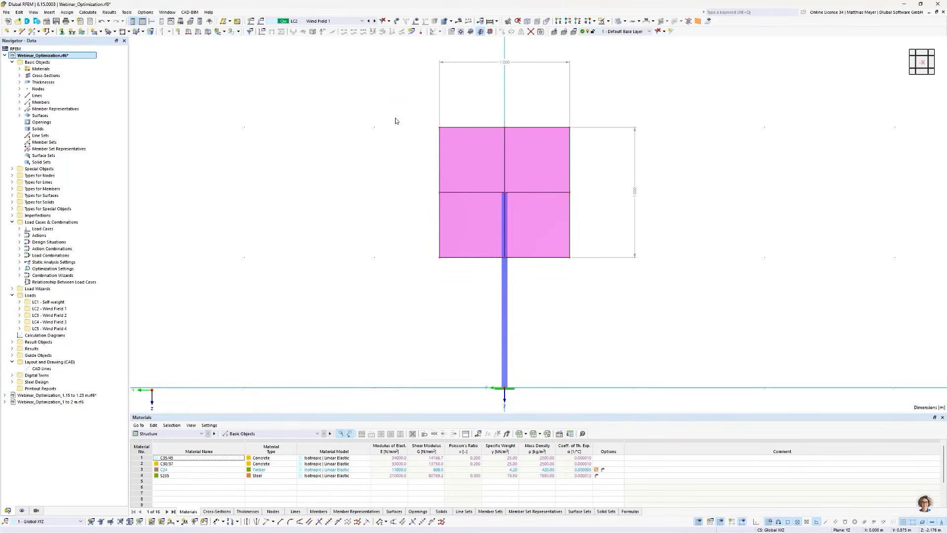
- Define the Z coordinate of the three nodes on the panel's top edge with the formula -1.5-0.5*Height
right_click(439, 128)
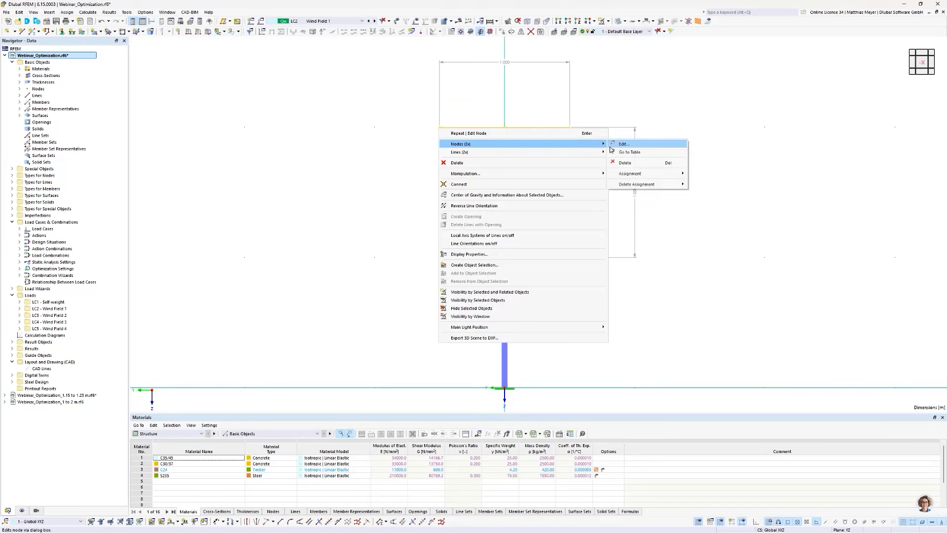
left_click(612, 148)
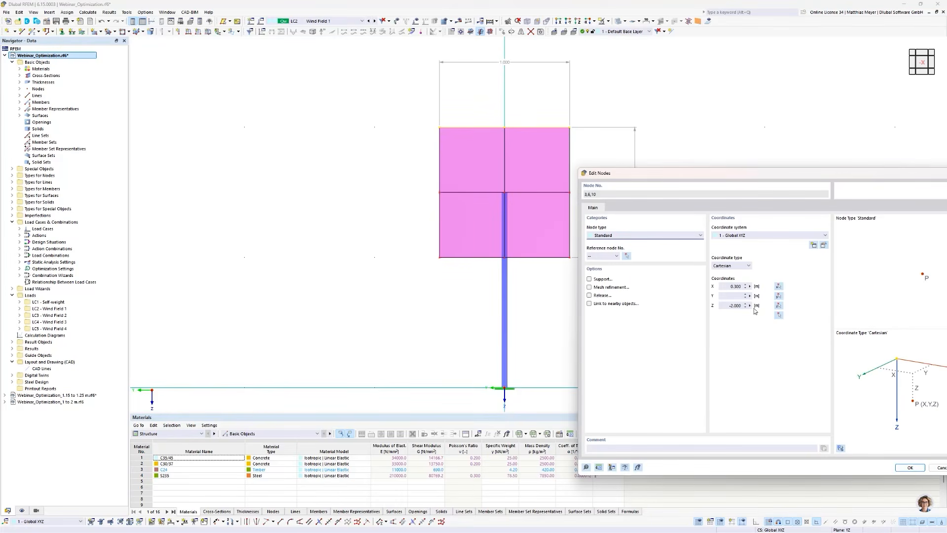
left_click(751, 305)
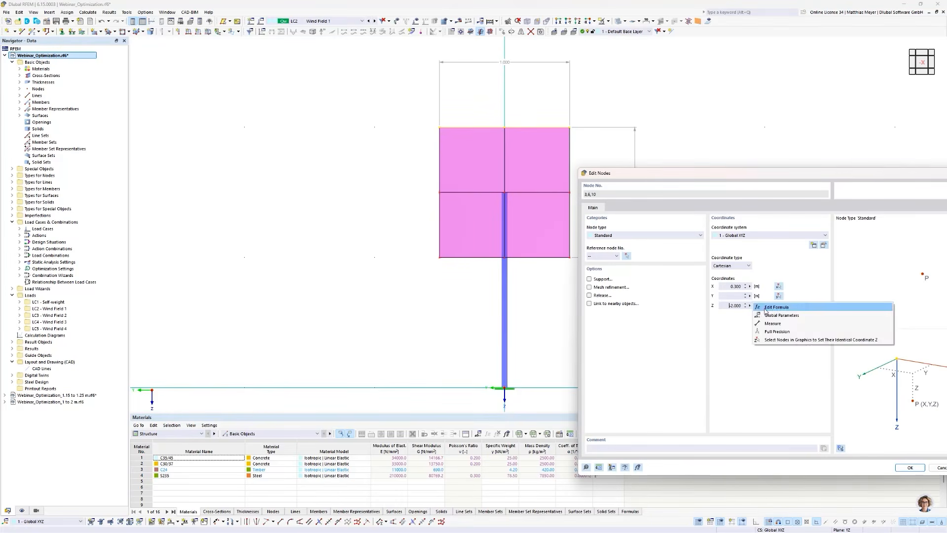
left_click(764, 303)
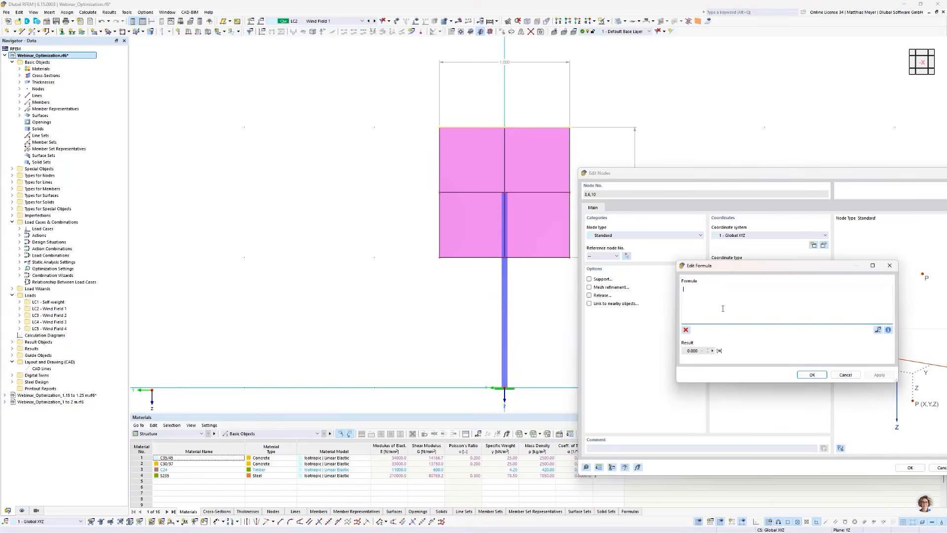
type("-1.5-0.5*")
left_click(878, 330)
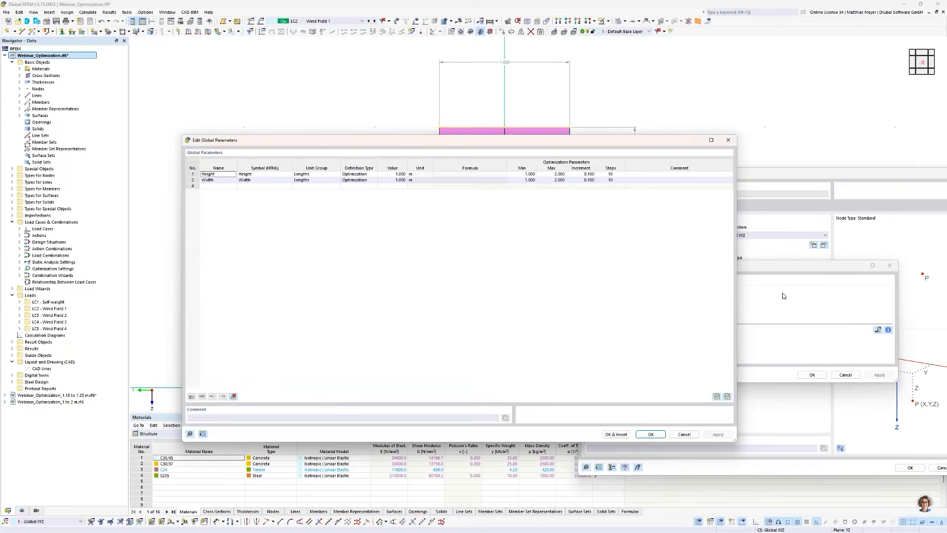
double_click(228, 176)
left_click(812, 374)
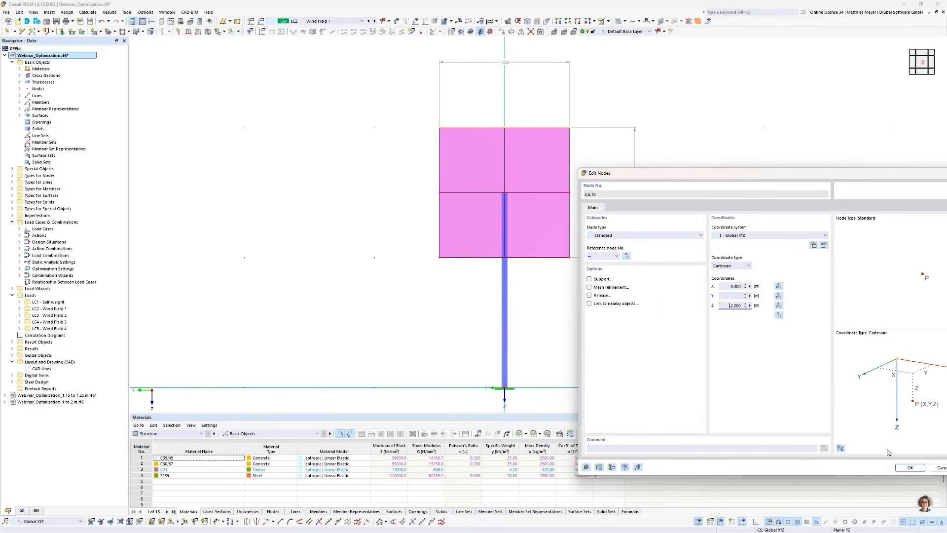
left_click(910, 467)
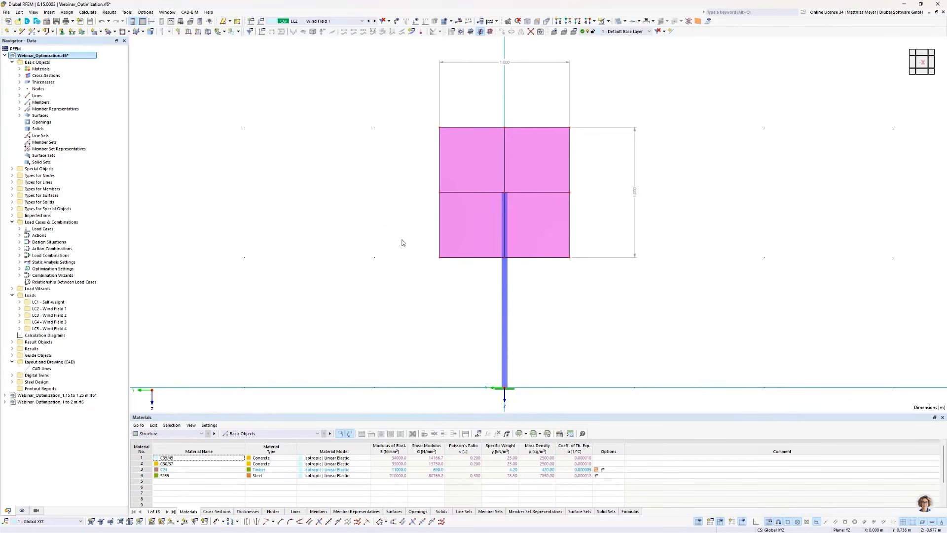
- Define the Z coordinate of the three nodes on the panel's bottom edge with the formula -1.5+0.5*Height
right_click(570, 261)
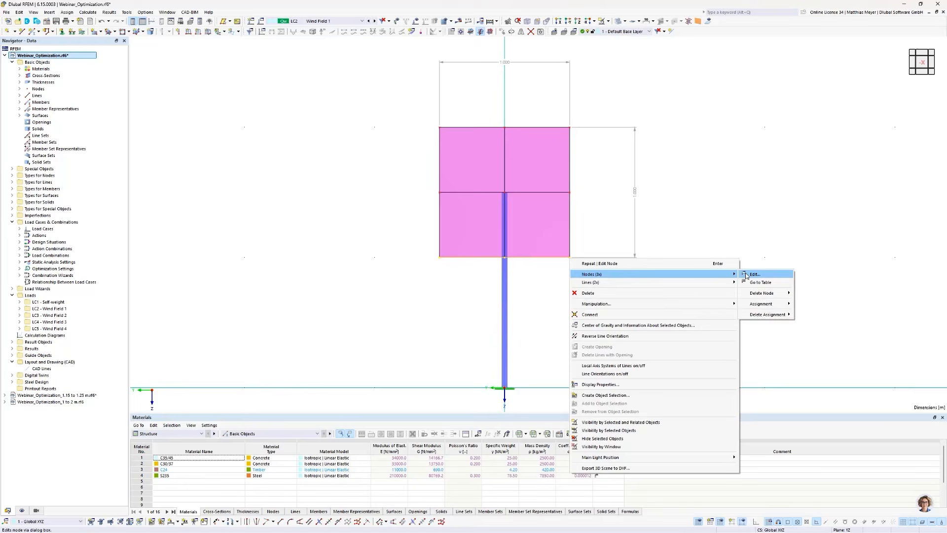
left_click(754, 274)
left_click(750, 309)
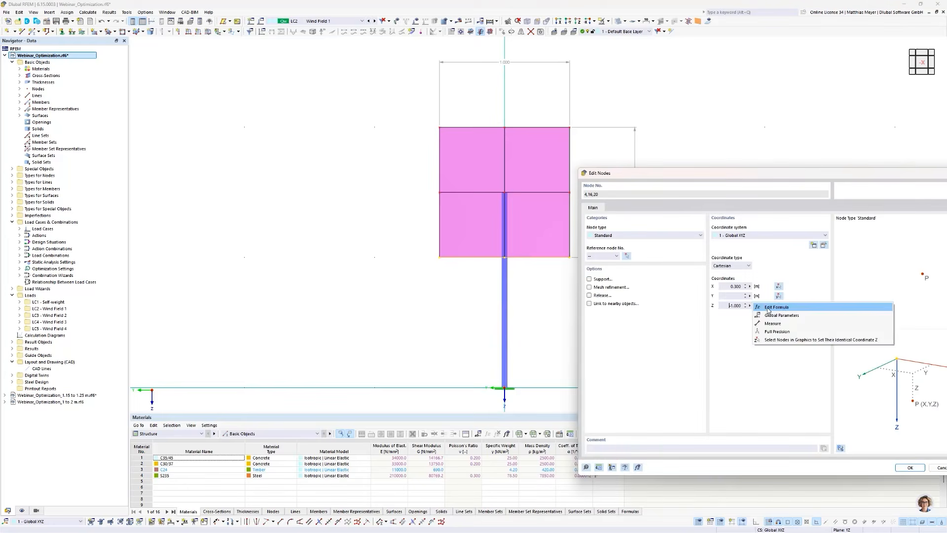
left_click(762, 304)
type("-1")
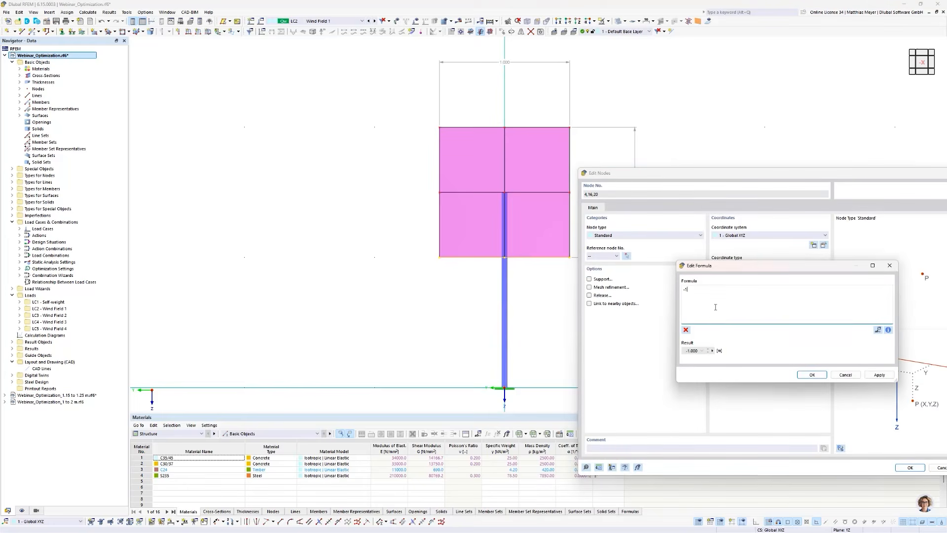
type(".5+0.5*")
left_click(878, 331)
double_click(228, 175)
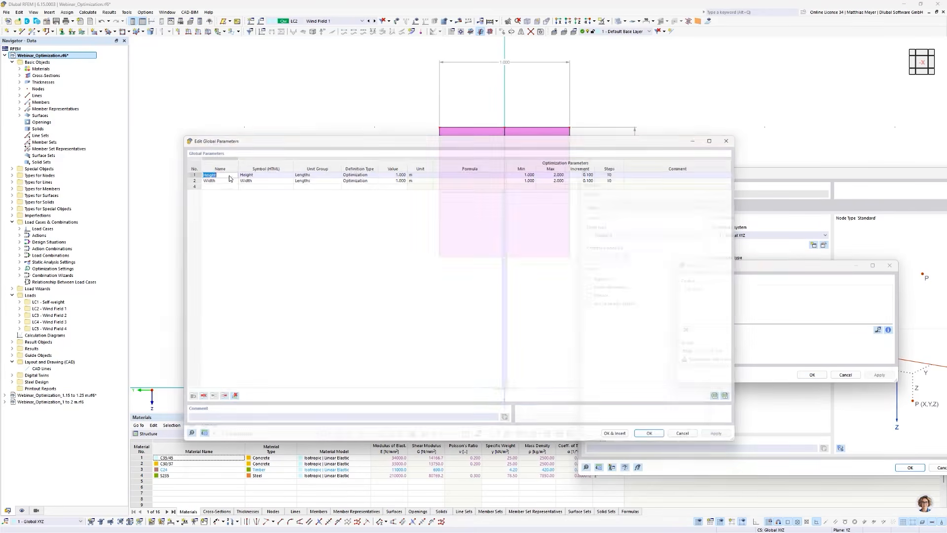
left_click(812, 375)
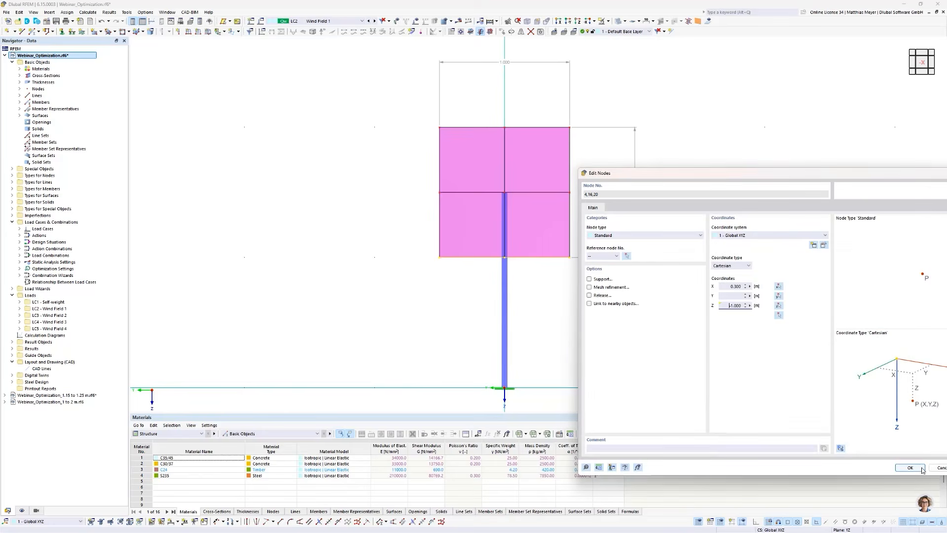
left_click(911, 468)
- In the optimization settings, choose the Area parameter (Height*Width) as the global parameter to maximize
scroll(683, 194, "down", 2)
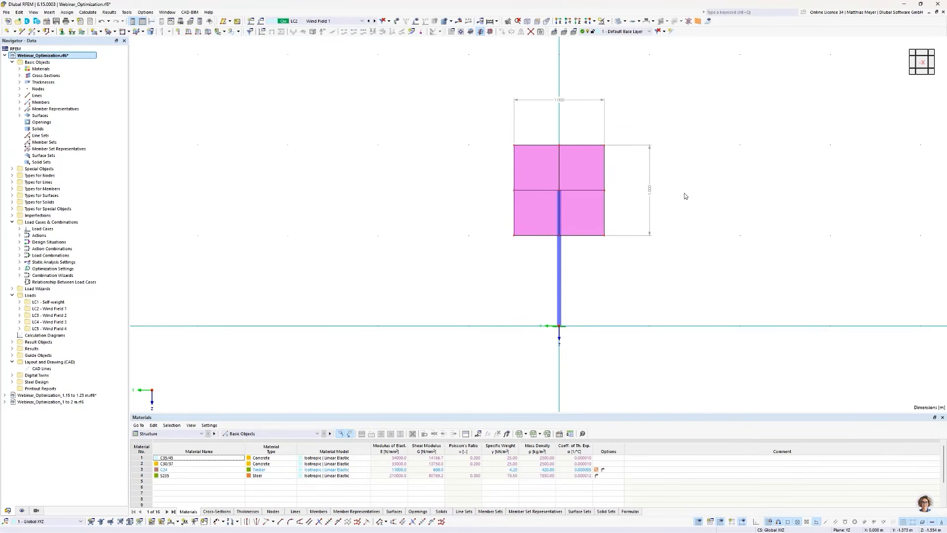
middle_click_drag(755, 211, 759, 214, "ctrl")
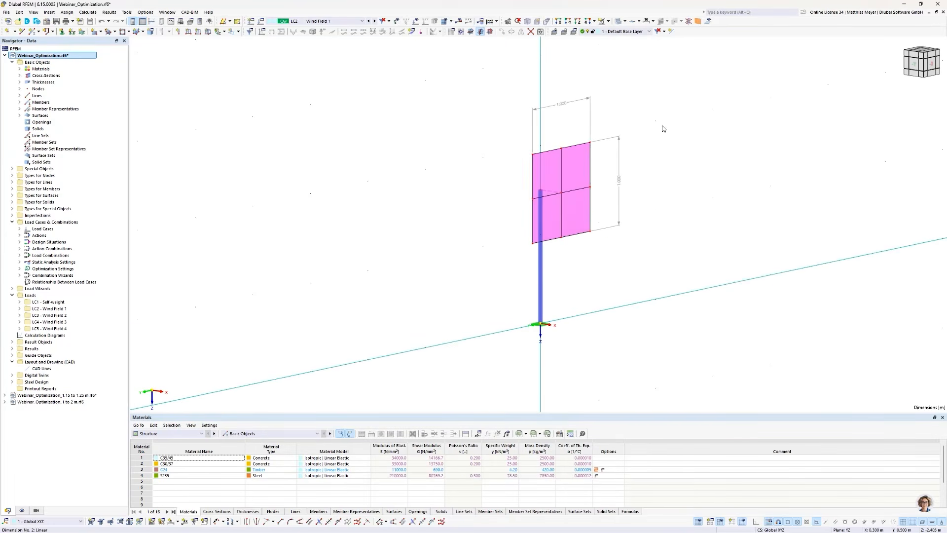
left_click(88, 12)
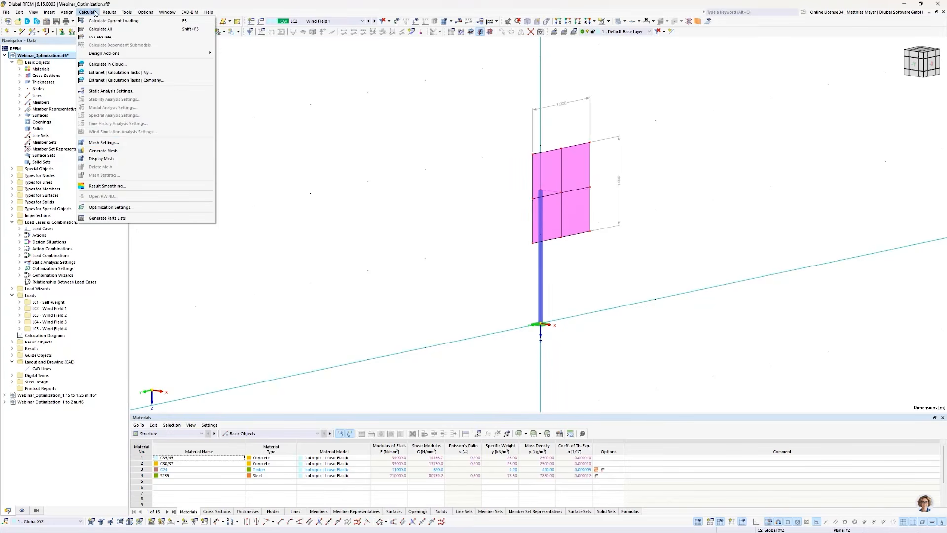
left_click(119, 207)
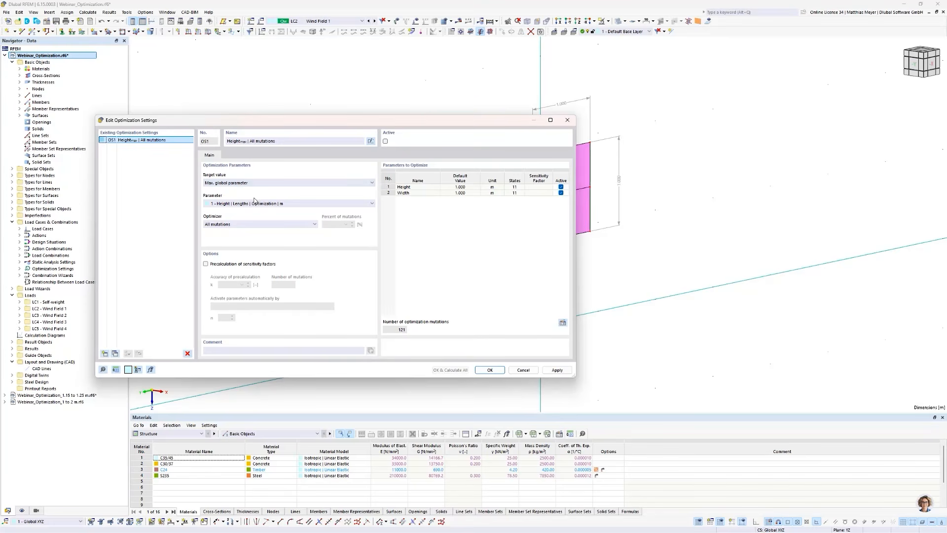
left_click(253, 204)
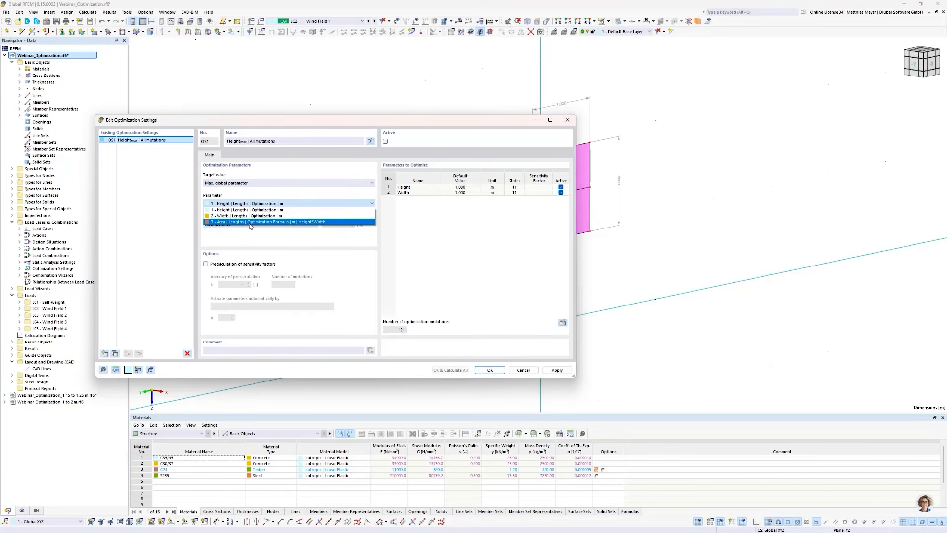
left_click(250, 222)
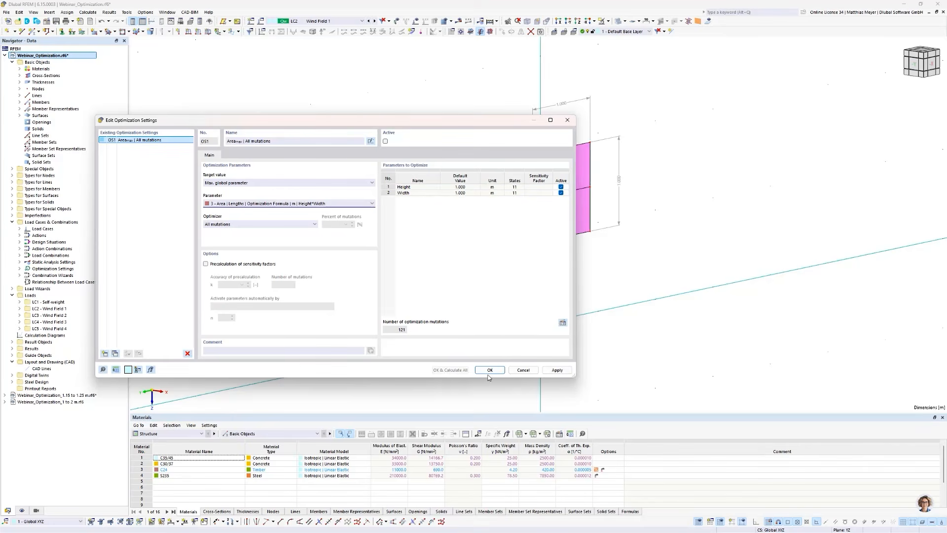
- Activate the area optimization, start the full calculation, and move the solver window clear of the results table
left_click(385, 142)
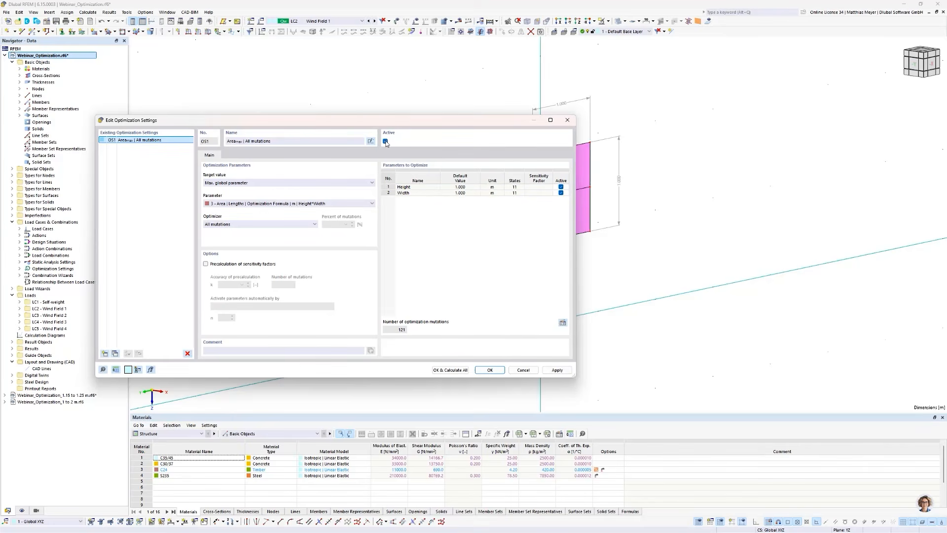
left_click(451, 370)
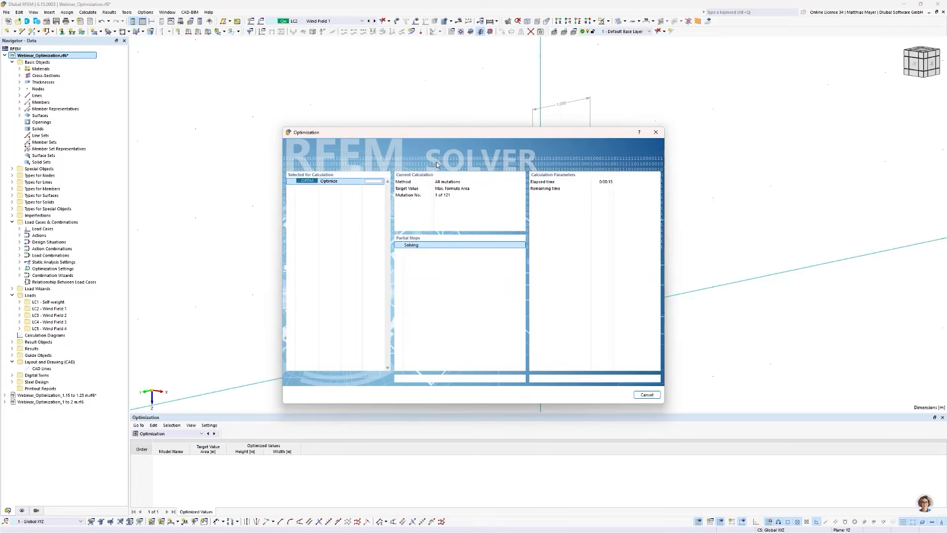
left_click_drag(418, 136, 616, 165)
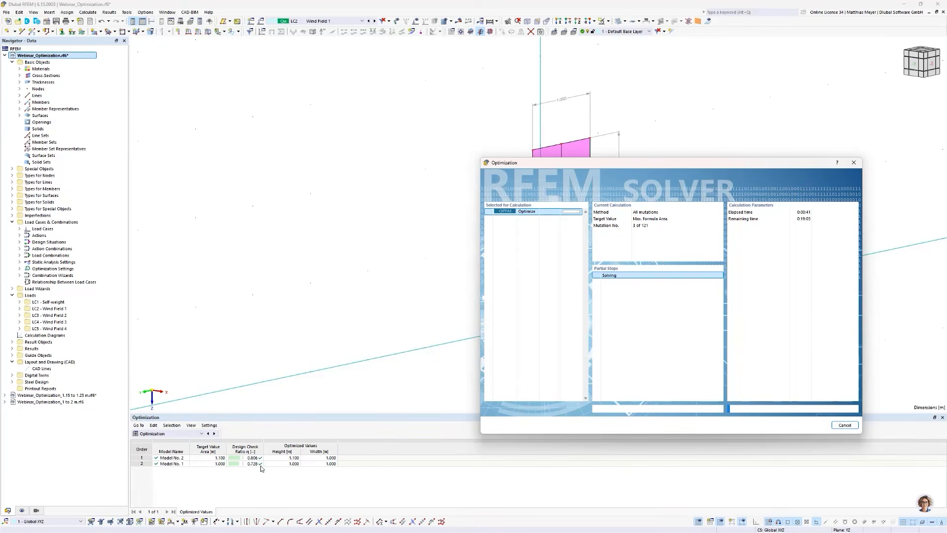
left_click_drag(575, 166, 611, 255)
left_click_drag(619, 223, 656, 133)
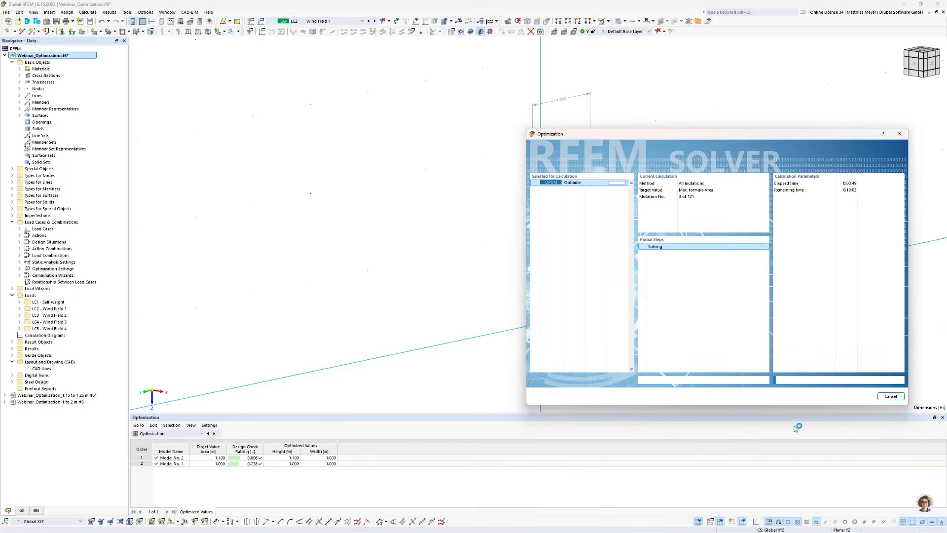
- Cancel the running area optimization of the Height and Width parameters and dismiss the resulting message
left_click(891, 397)
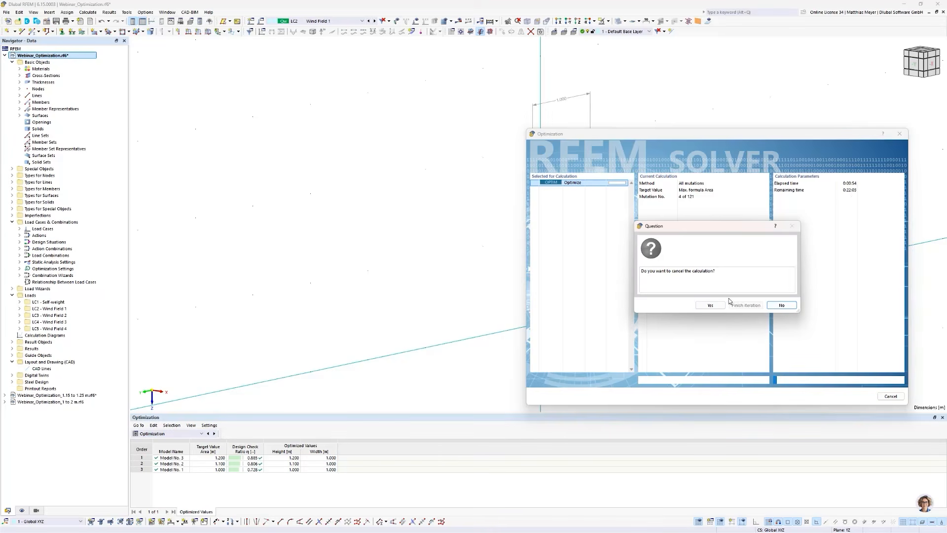
left_click(731, 305)
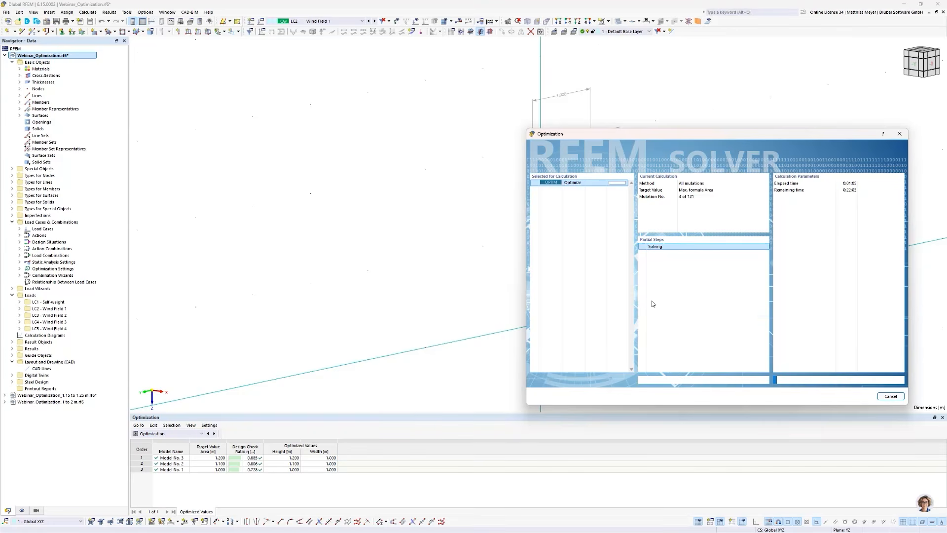
left_click(890, 396)
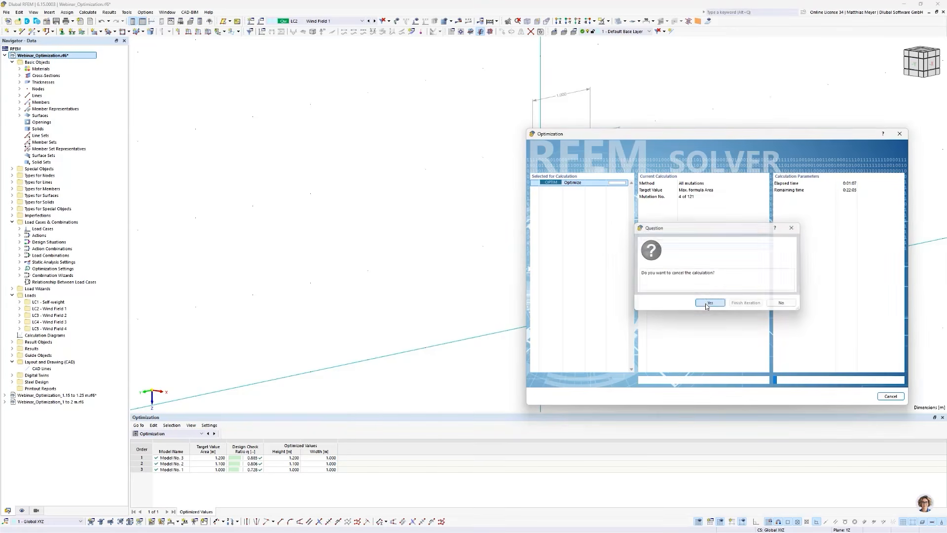
left_click(709, 303)
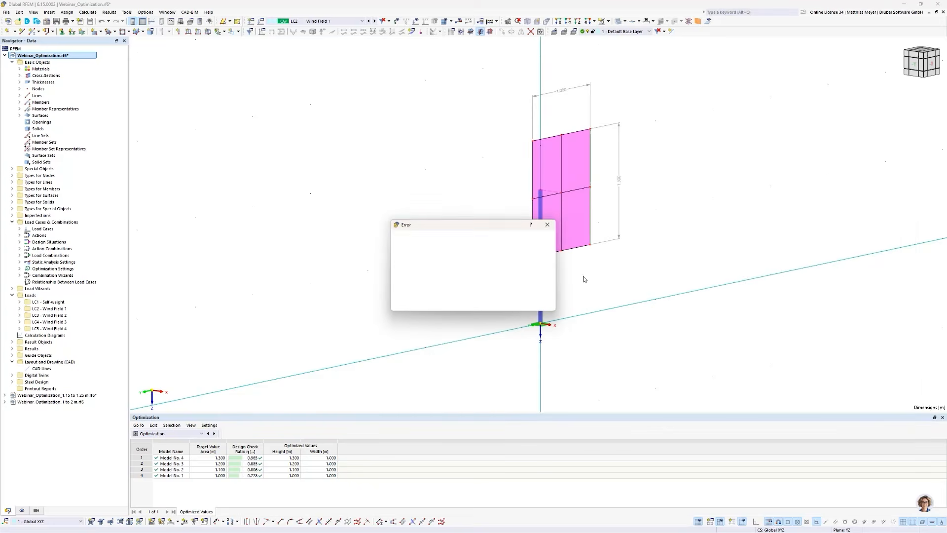
left_click(538, 306)
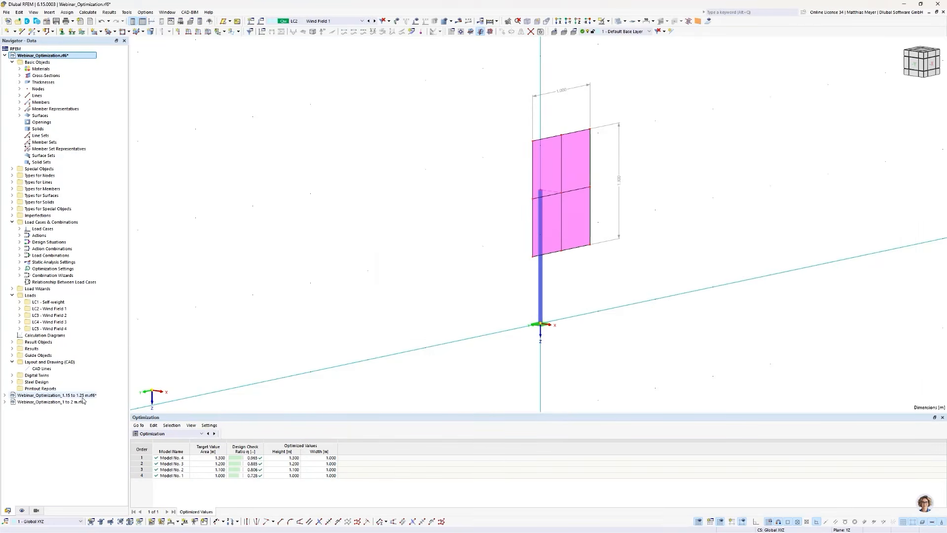
- Switch to the model Webinar_Optimization_1 to 2 m.rf6 and enlarge its optimization results table to examine the mutations
double_click(52, 402)
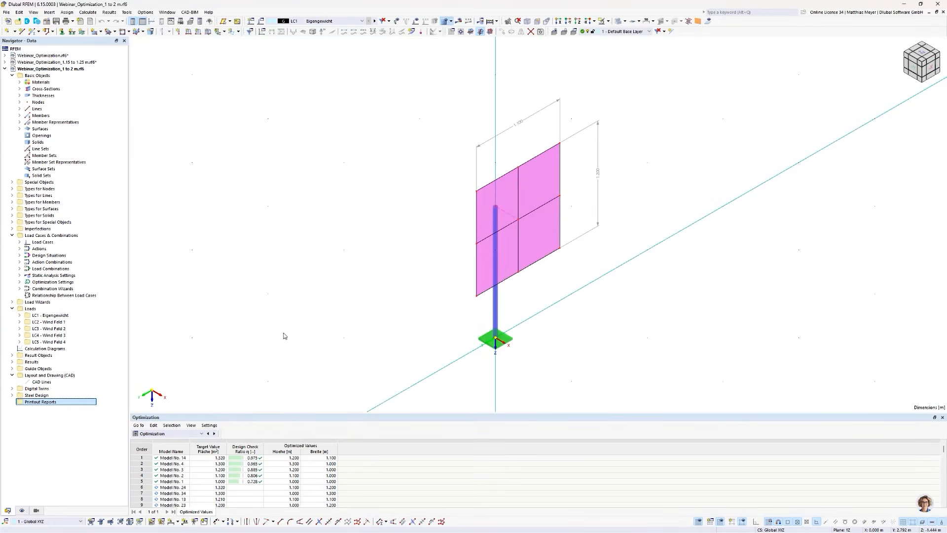
left_click_drag(276, 413, 278, 385)
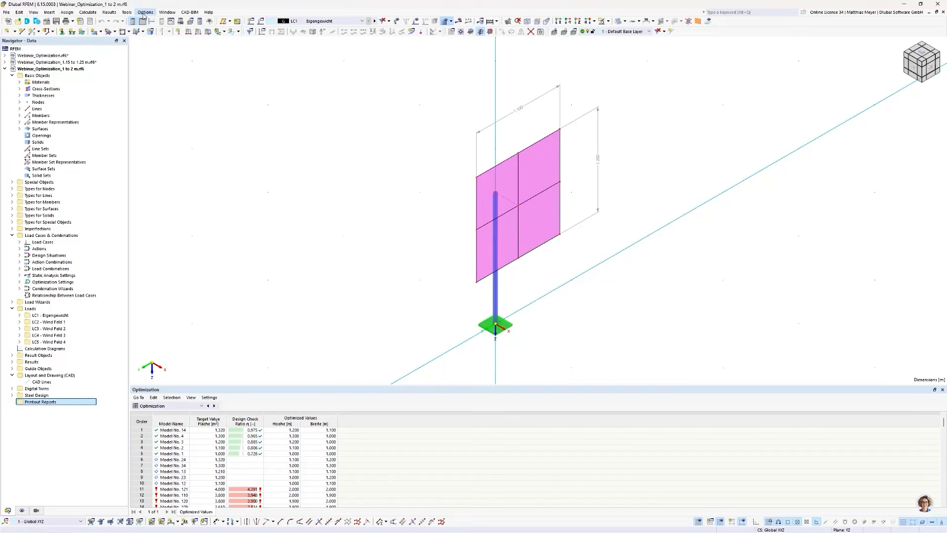
- In the global parameters, set the optimization range of Hoehe to a minimum of 1.15 m and a maximum of 1.25 m
left_click(19, 12)
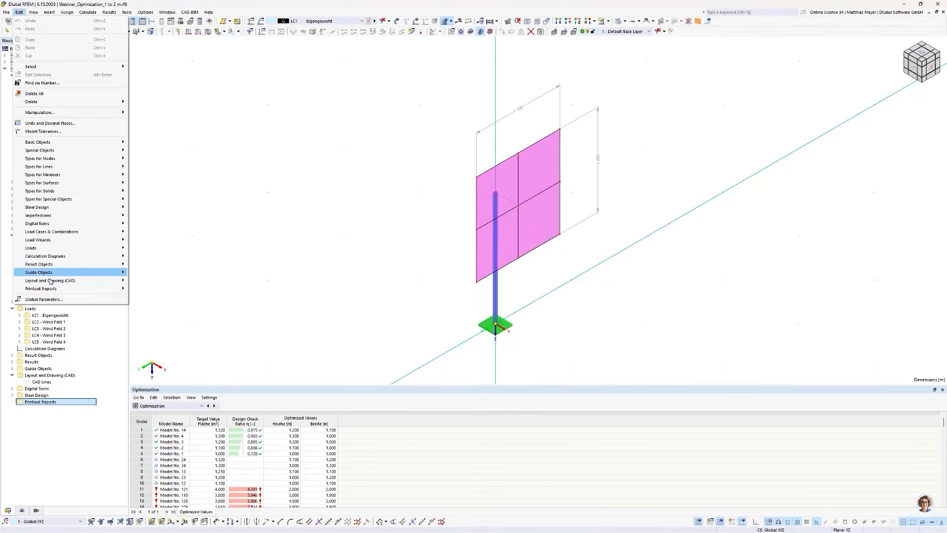
left_click(51, 300)
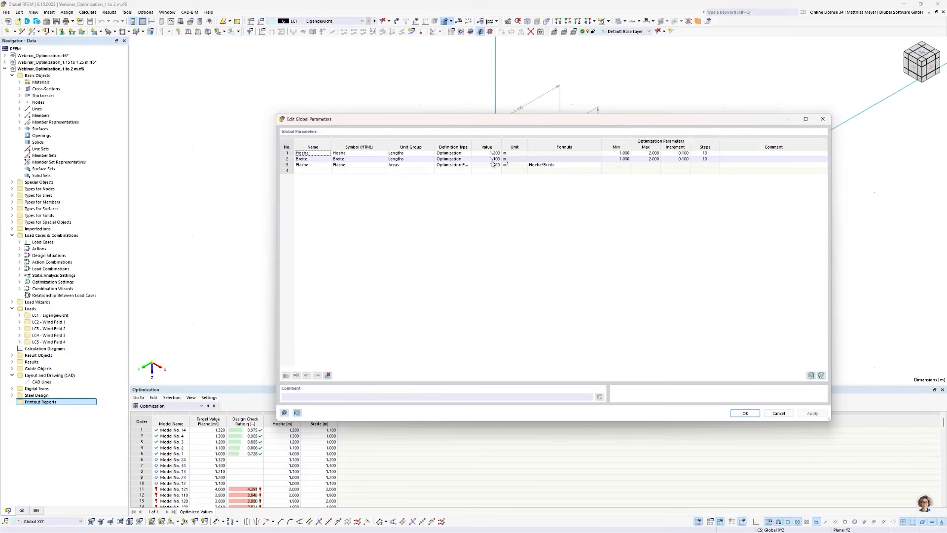
left_click(617, 154)
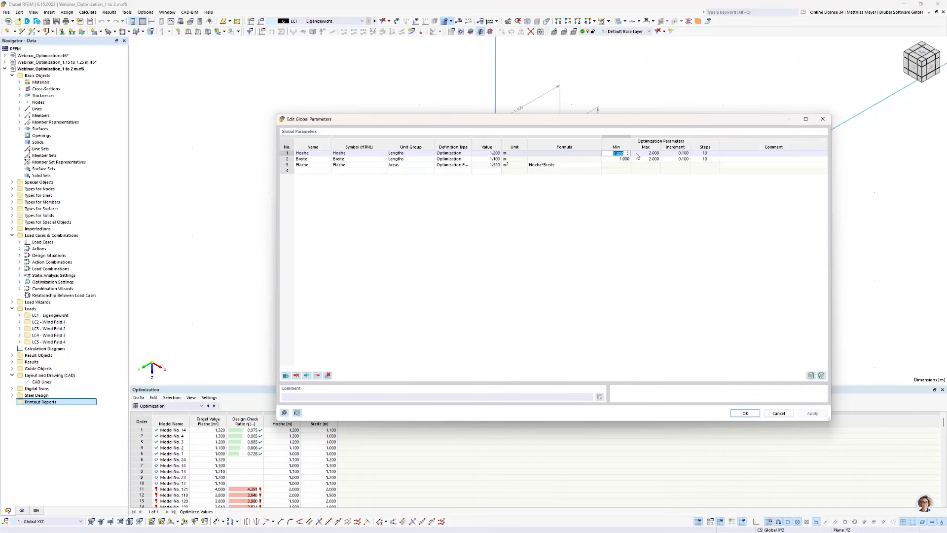
left_click(625, 153)
left_click(655, 154)
type("1.25")
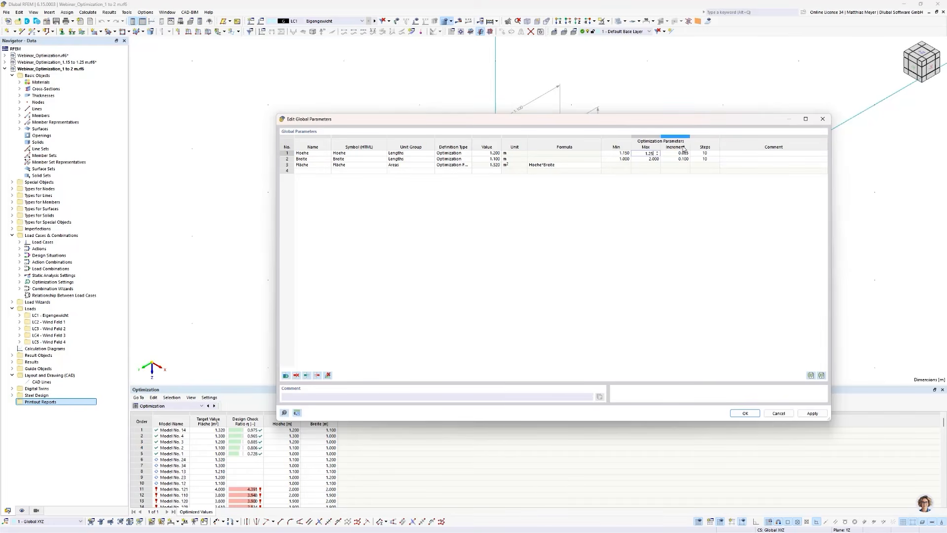
- Set the optimization range of Breite to a minimum of 1.05 m and a maximum of 1.15 m, and confirm the global parameters
left_click(619, 160)
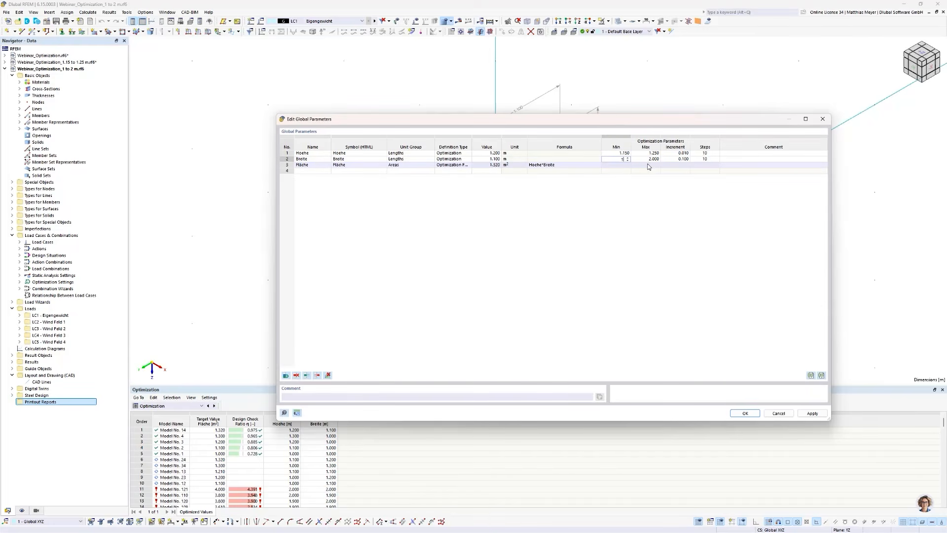
key("Tab")
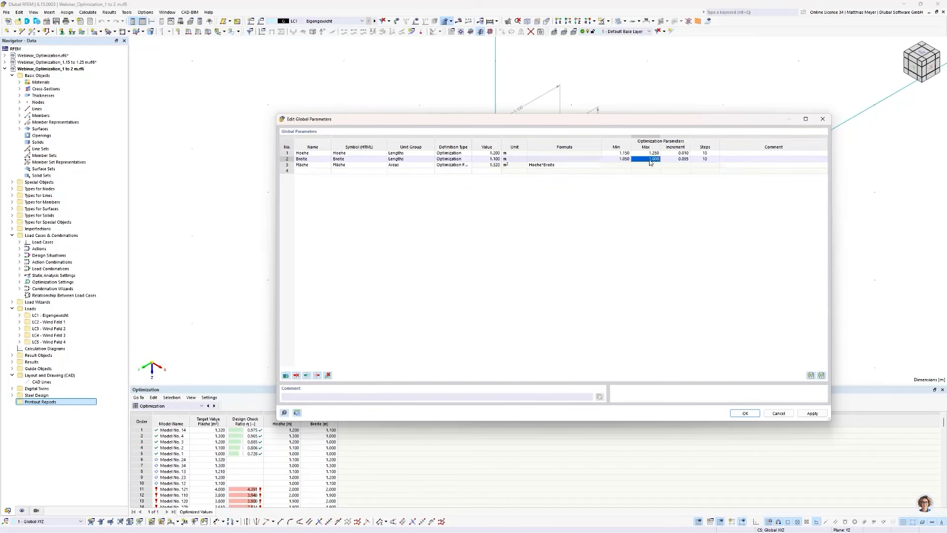
type("1.1")
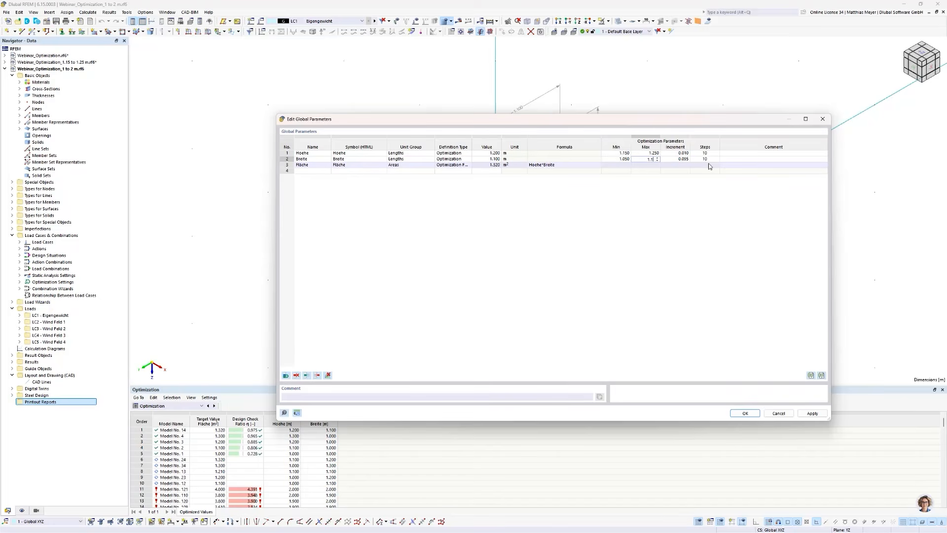
type("5")
key("Return")
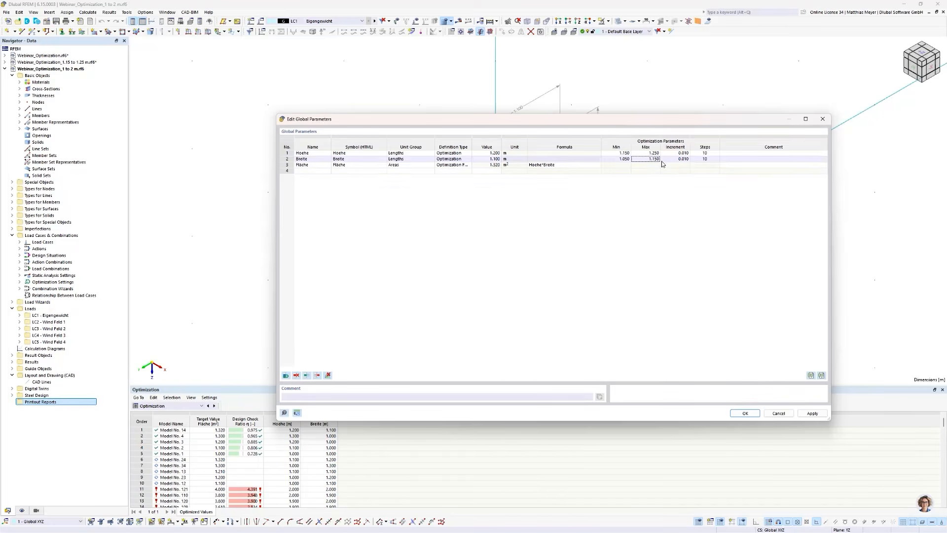
left_click(745, 414)
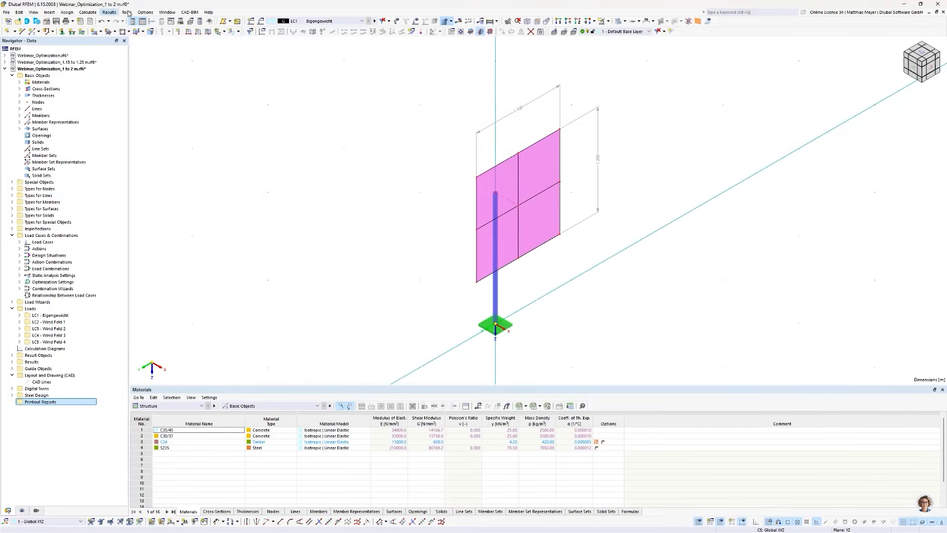
- Activate the Fläche optimization setting, start the full calculation with the refined ranges, and move the solver window above the results table
left_click(88, 12)
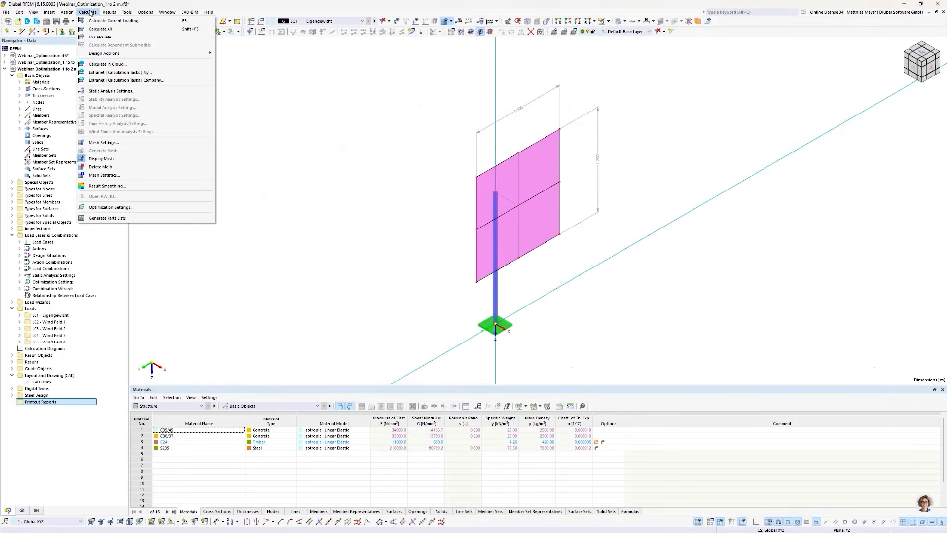
left_click(107, 205)
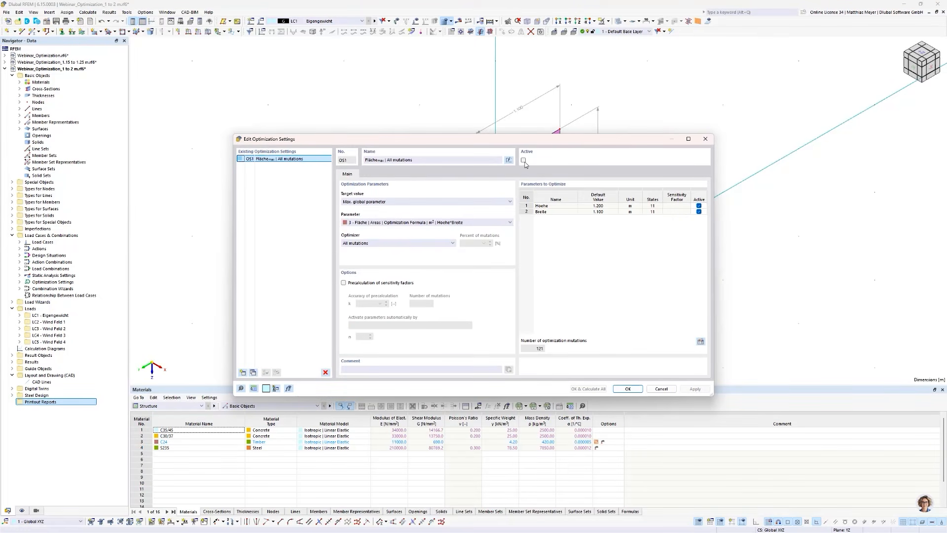
left_click(524, 160)
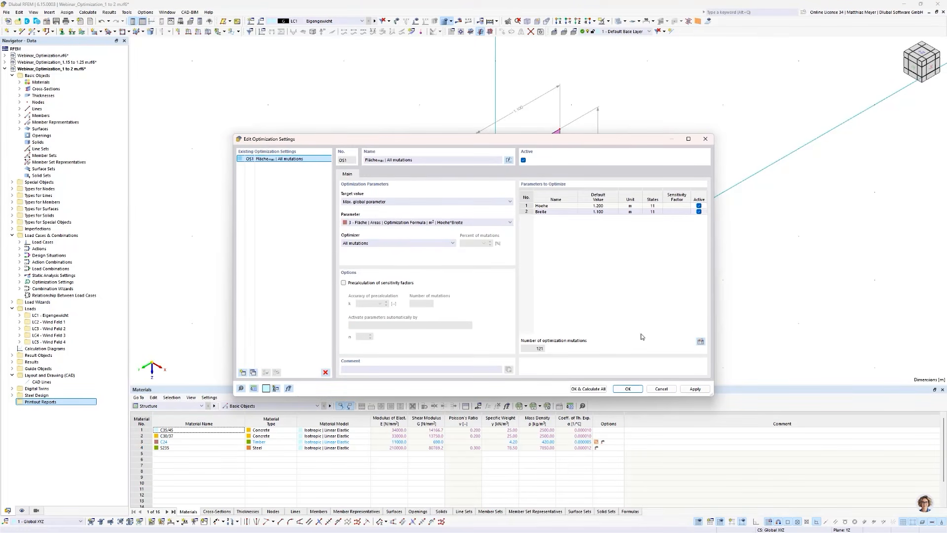
left_click(589, 388)
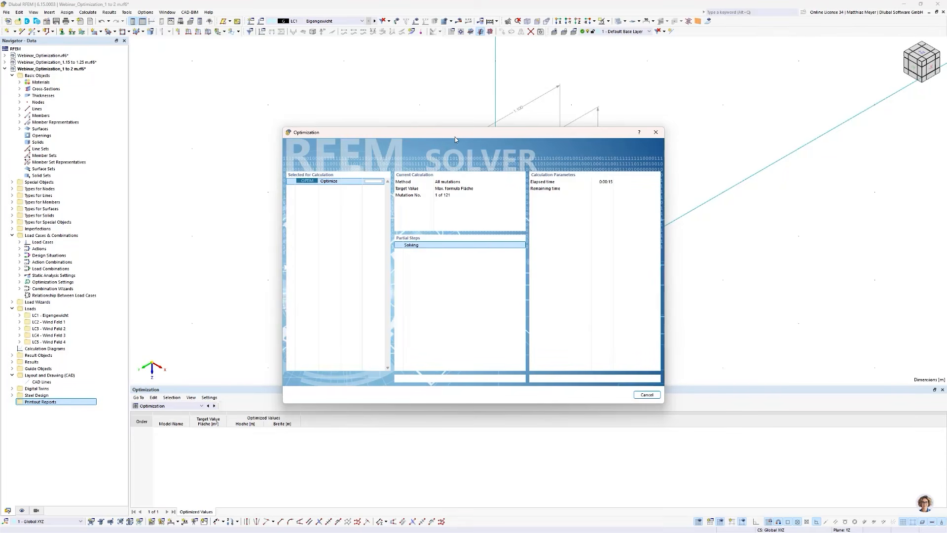
left_click_drag(455, 137, 514, 125)
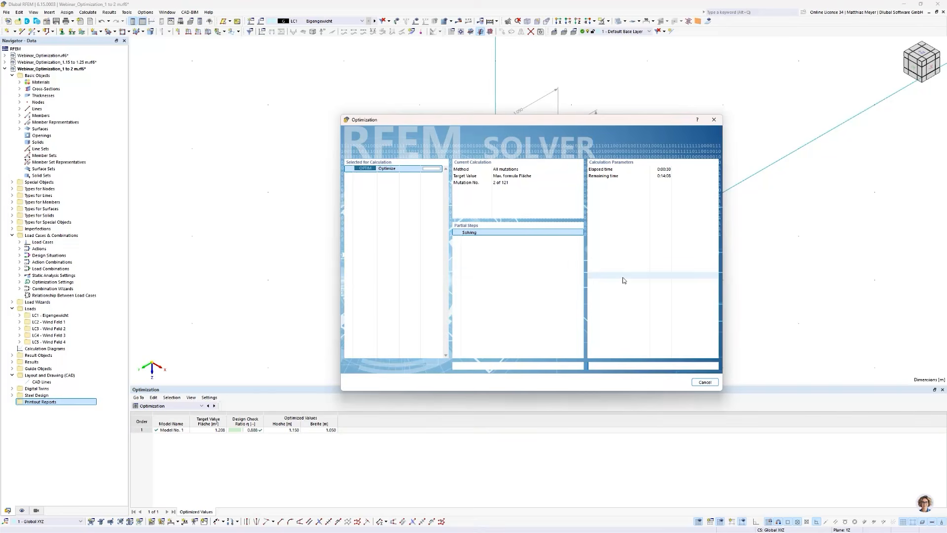
left_click_drag(572, 116, 571, 107)
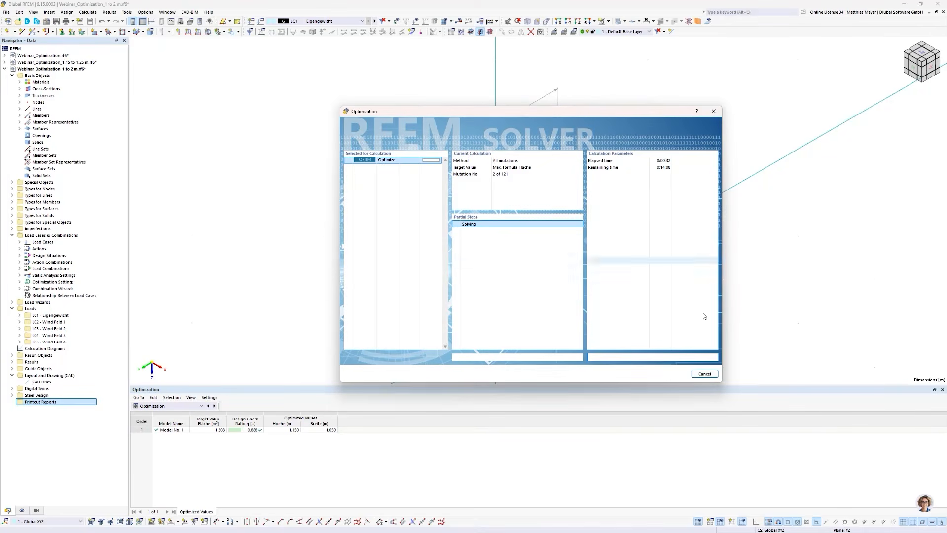
- Cancel the running Fläche optimization in the 1 to 2 m model and dismiss the resulting message
left_click(704, 374)
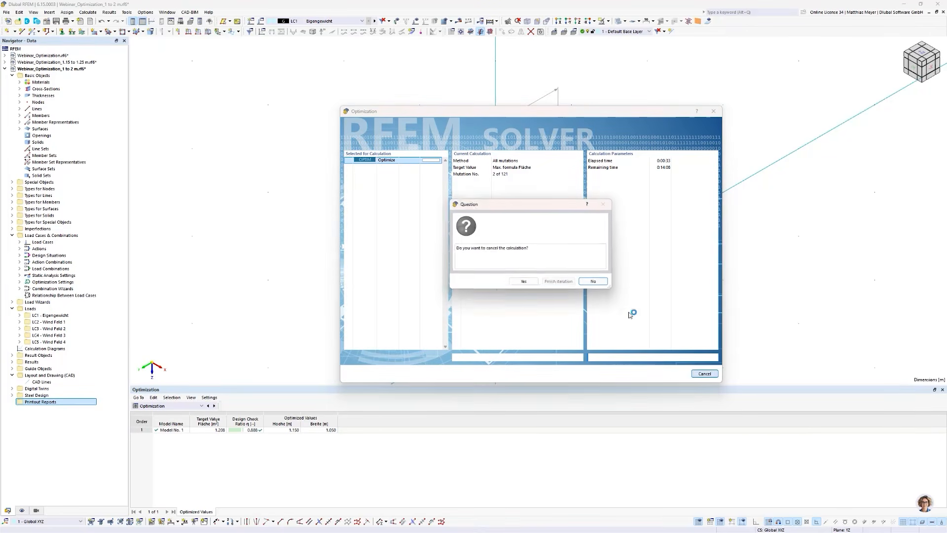
left_click(521, 282)
left_click(704, 374)
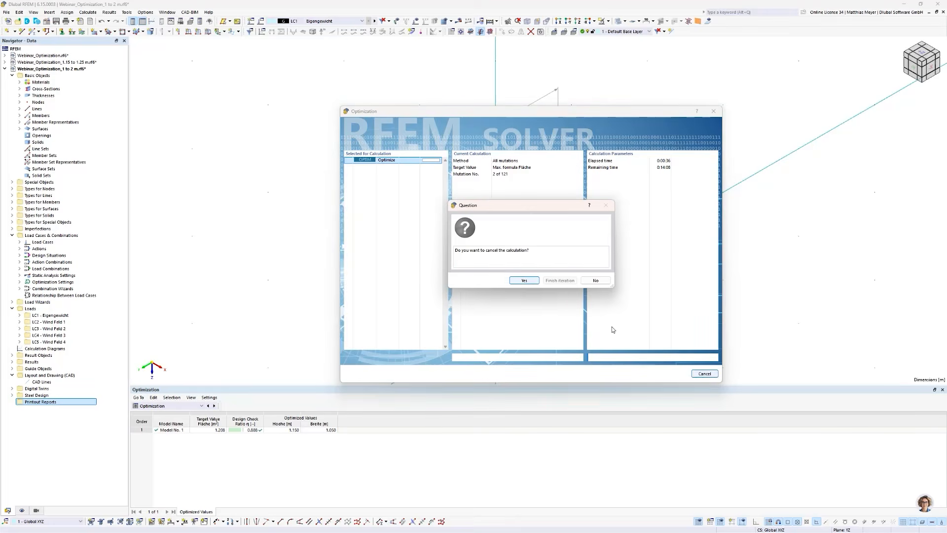
left_click(527, 280)
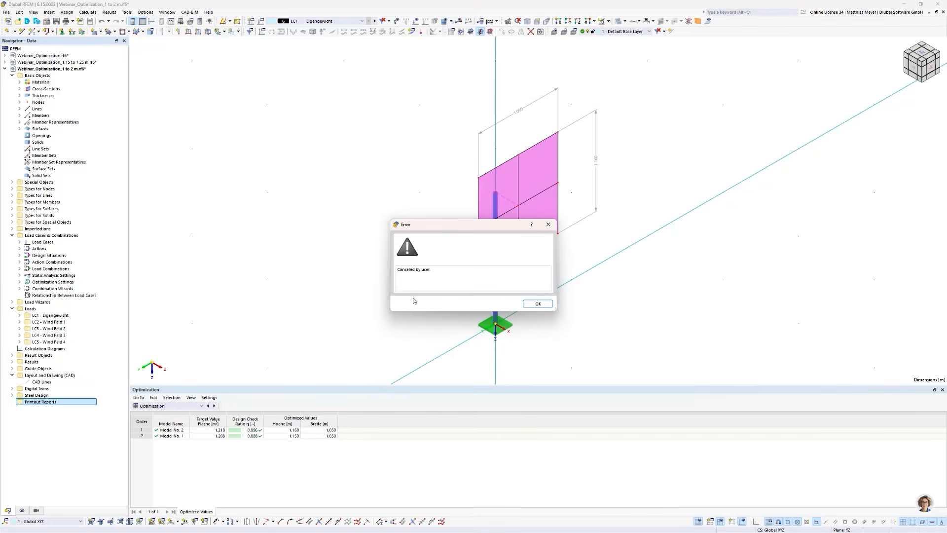
left_click(537, 303)
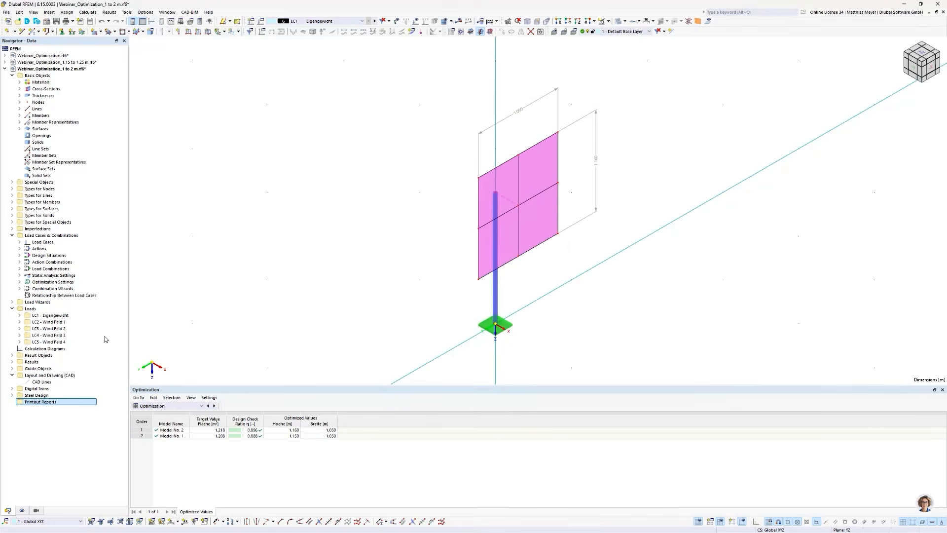
- Switch to the model Webinar_Optimization_1.15 to 1.25 m.rf6 and enlarge its optimization results table to examine the ranked mutations
double_click(59, 64)
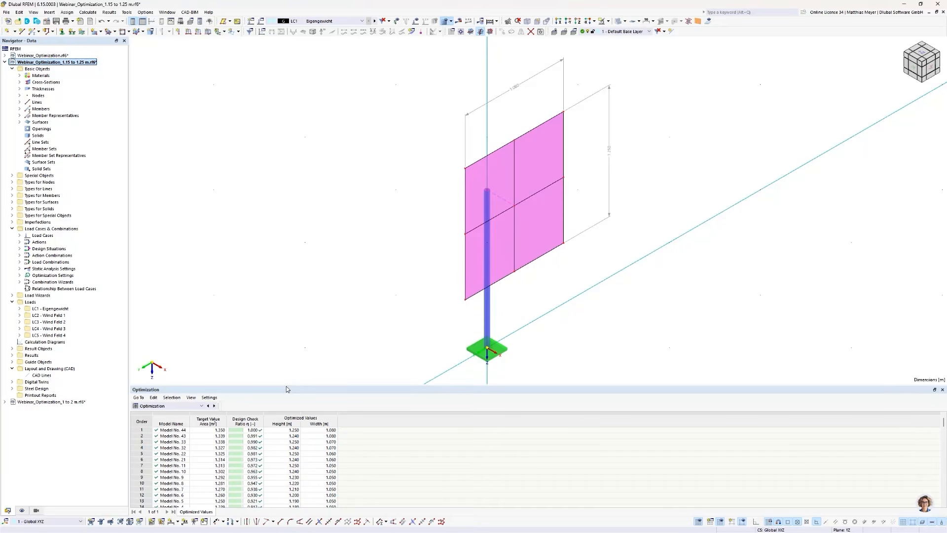
left_click_drag(287, 387, 287, 374)
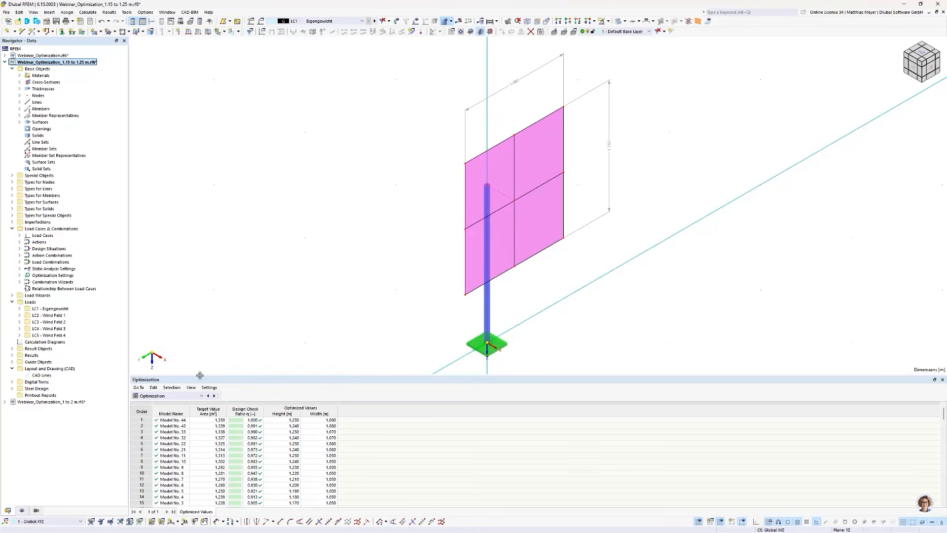
- Display the Steel Design input data for the cross-sections in the table to examine the maximum design ratio
left_click(181, 396)
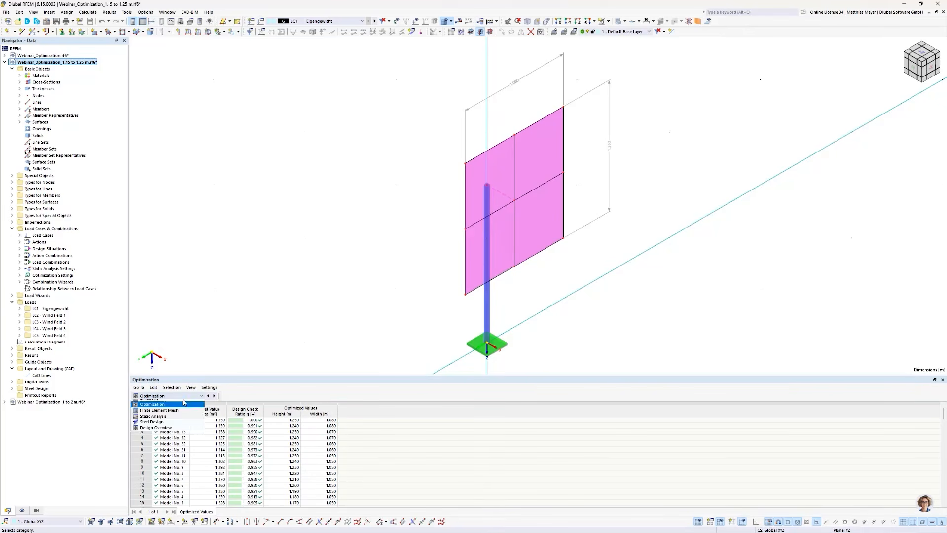
left_click(172, 468)
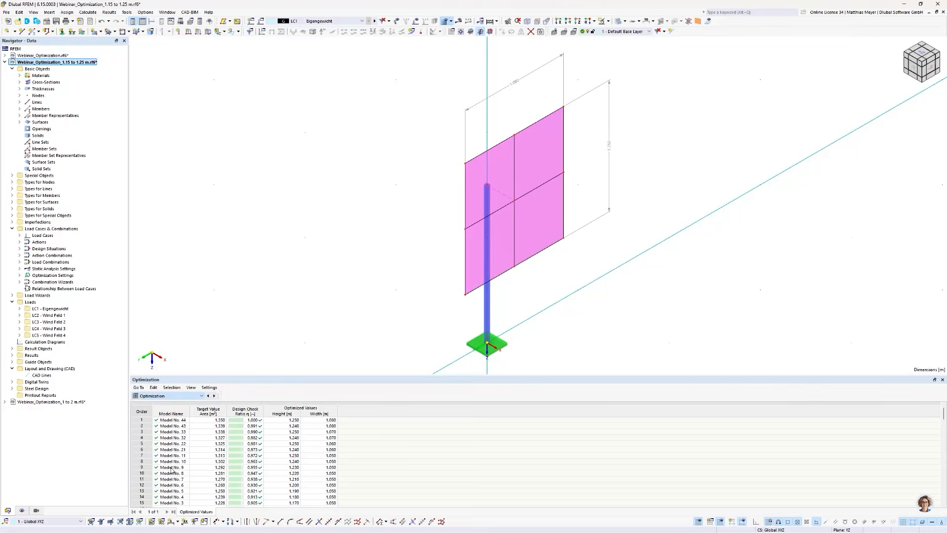
left_click(257, 396)
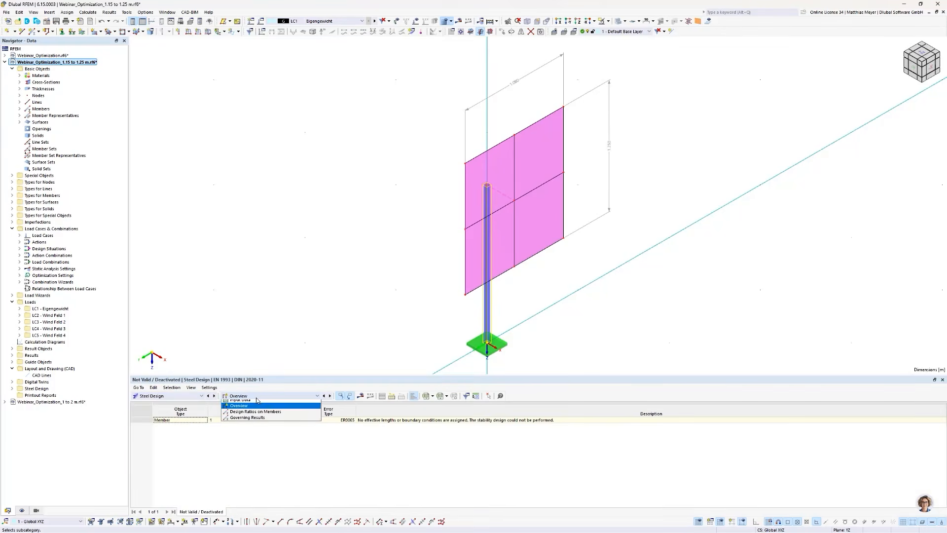
left_click(256, 406)
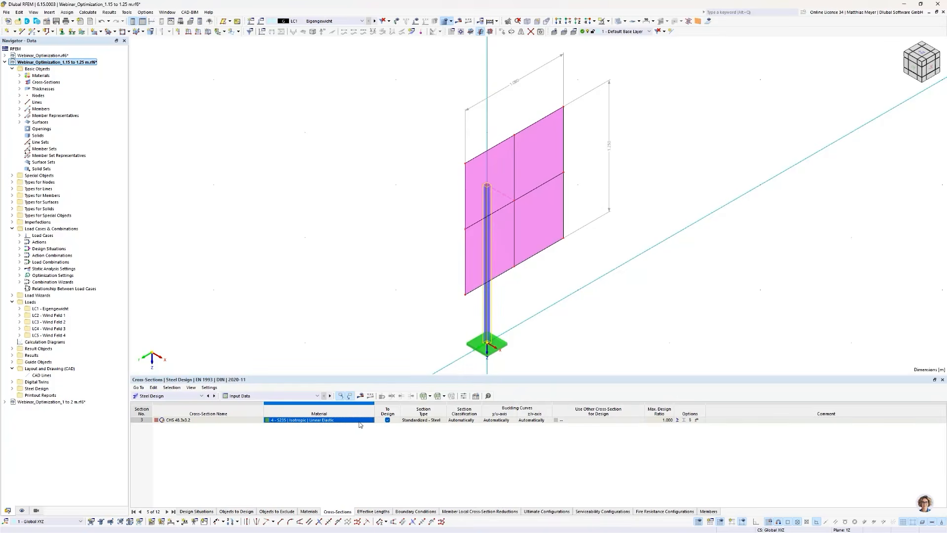
- Set the replacement design cross-section of the CHS 48.3x3.2 section to Optimize | Current Row | CHS
left_click(599, 422)
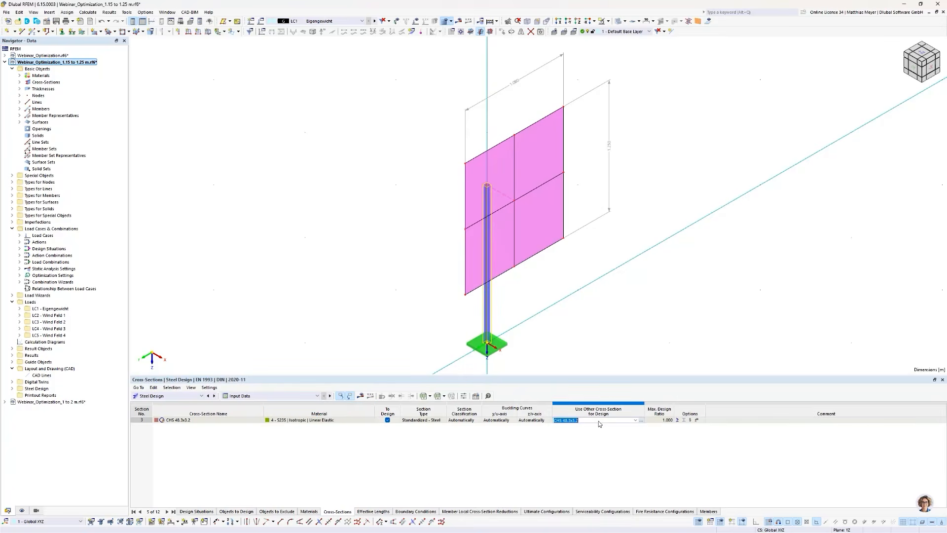
left_click(635, 420)
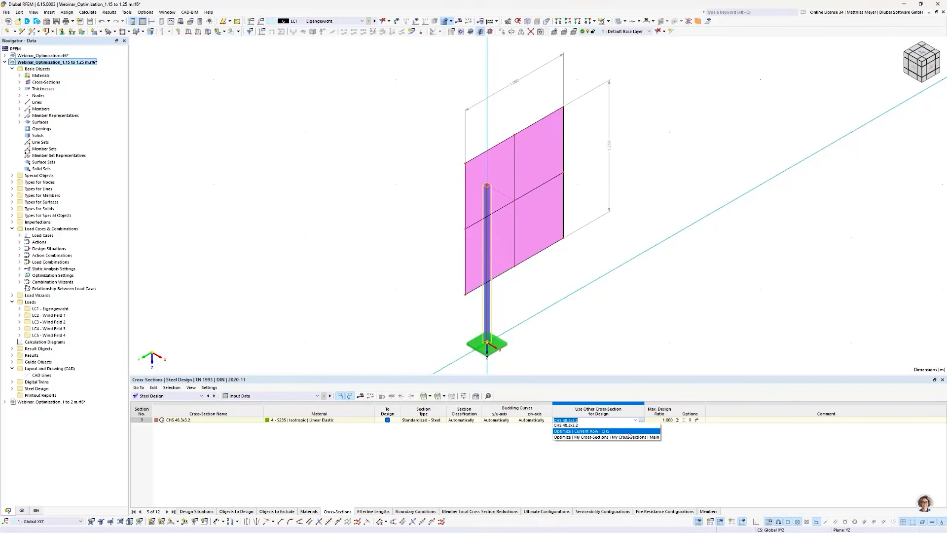
left_click(641, 431)
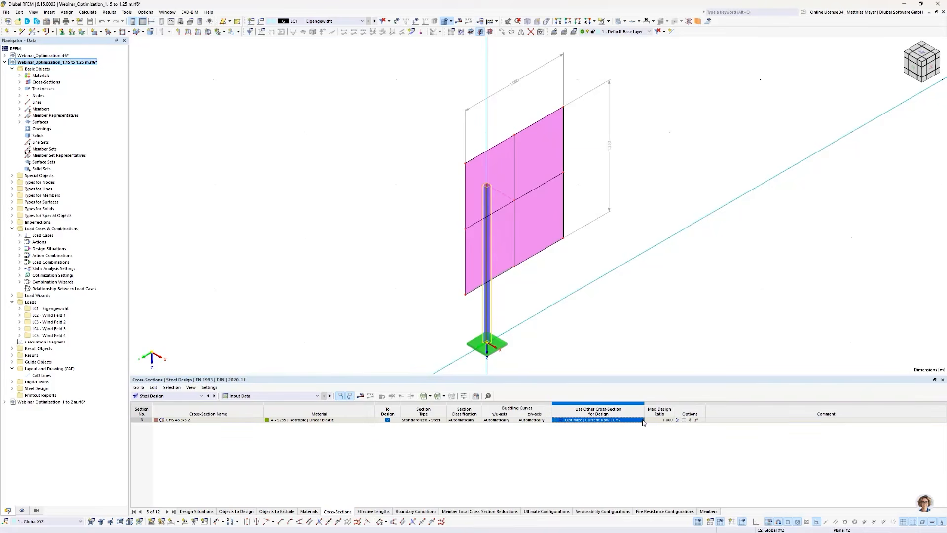
- Examine the available sizes of the CHS EN 10210-2:1997 row in the cross-section library, and leave it without changing the selection
left_click(639, 422)
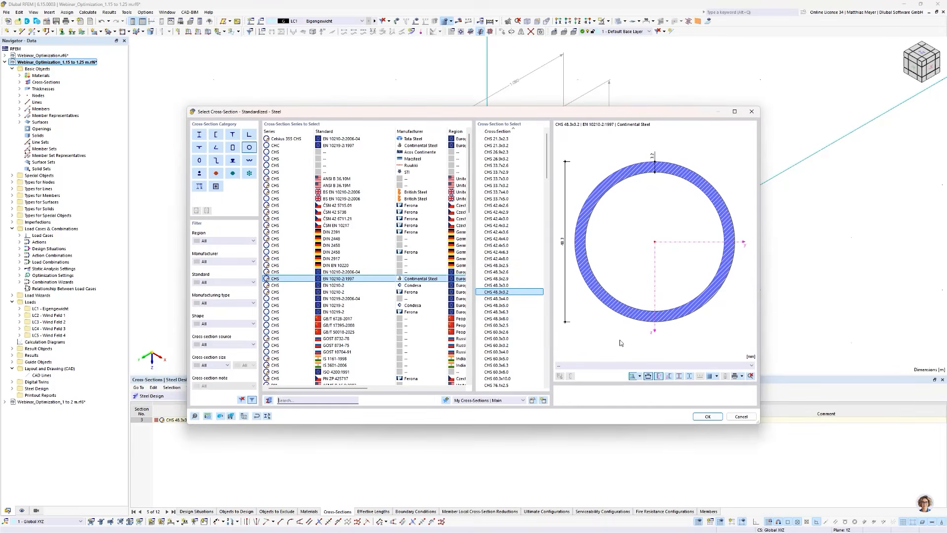
scroll(508, 256, "down", 11)
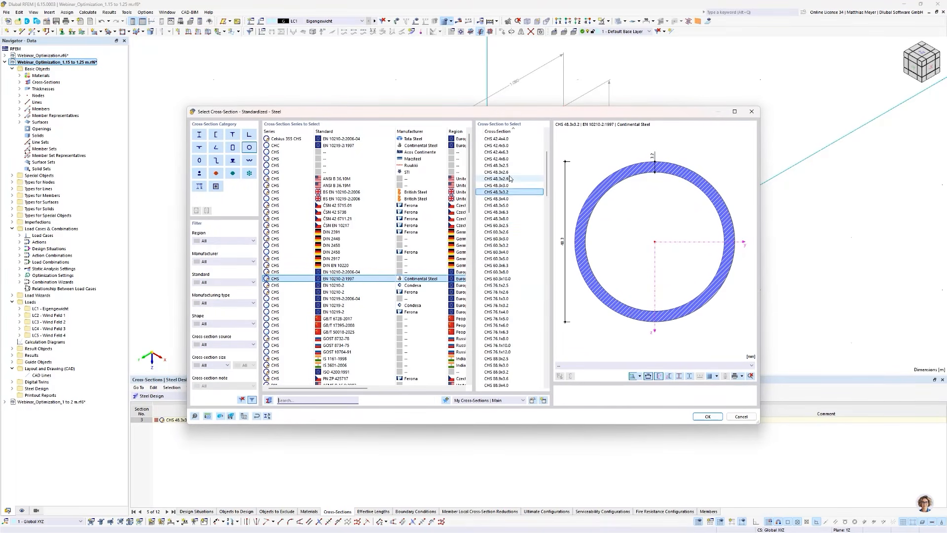
scroll(509, 256, "down", 8)
scroll(510, 268, "up", 1)
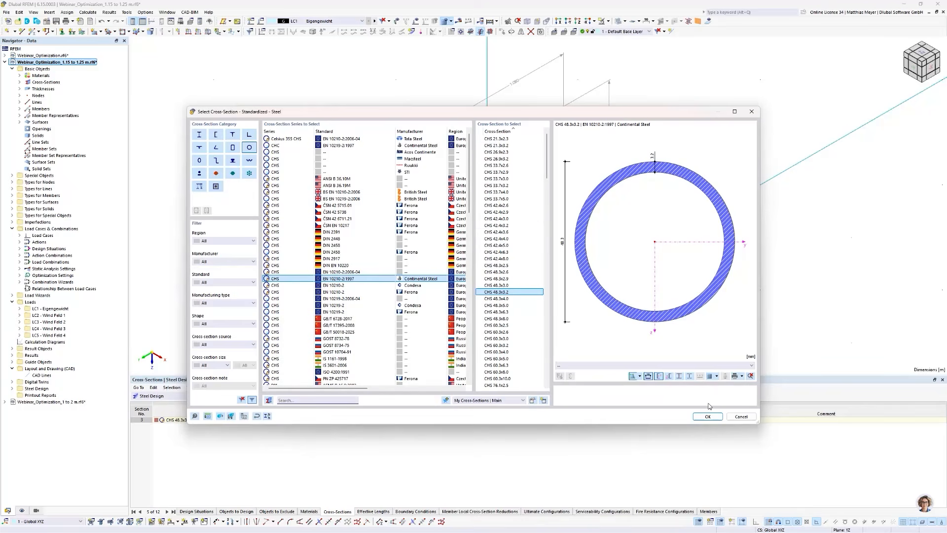
left_click_drag(580, 109, 485, 66)
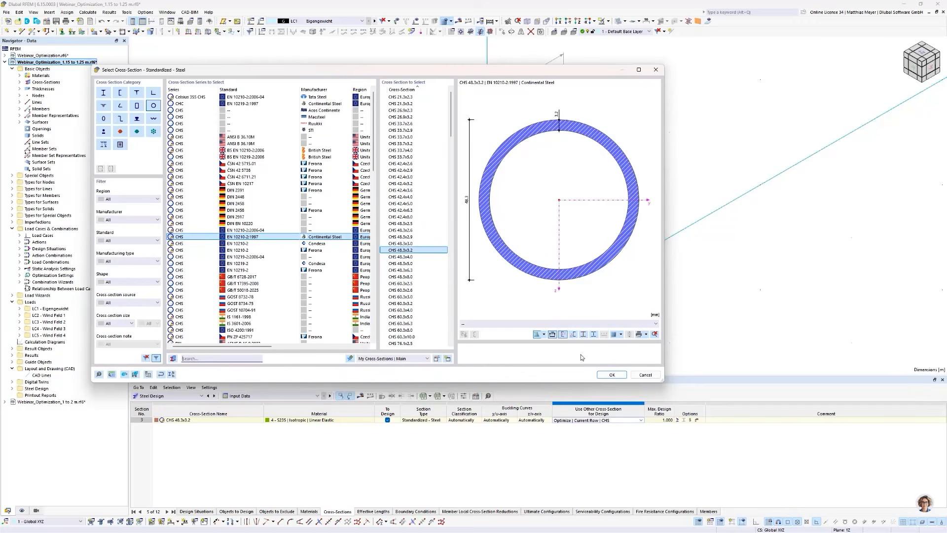
left_click(645, 375)
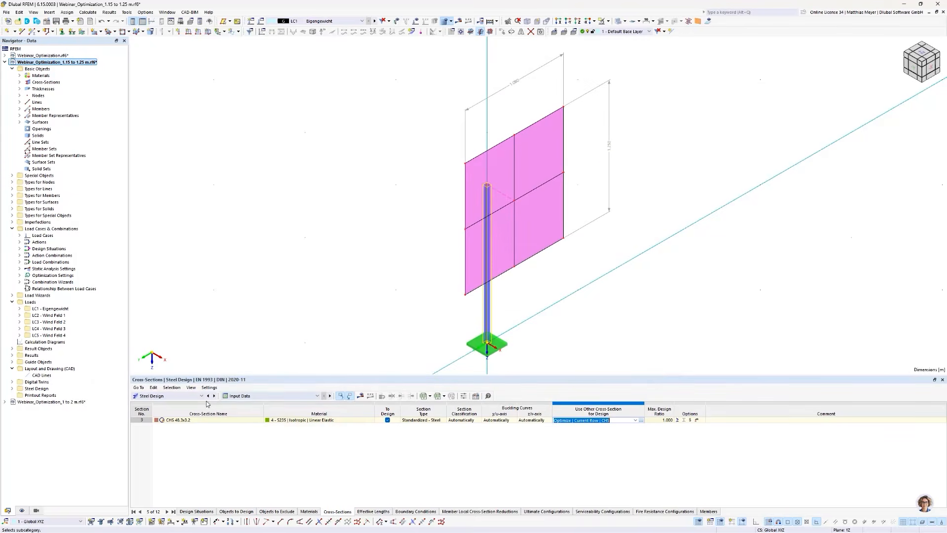
- Show the optimization results table and load the Model No. 1 mutation into the model
left_click(182, 398)
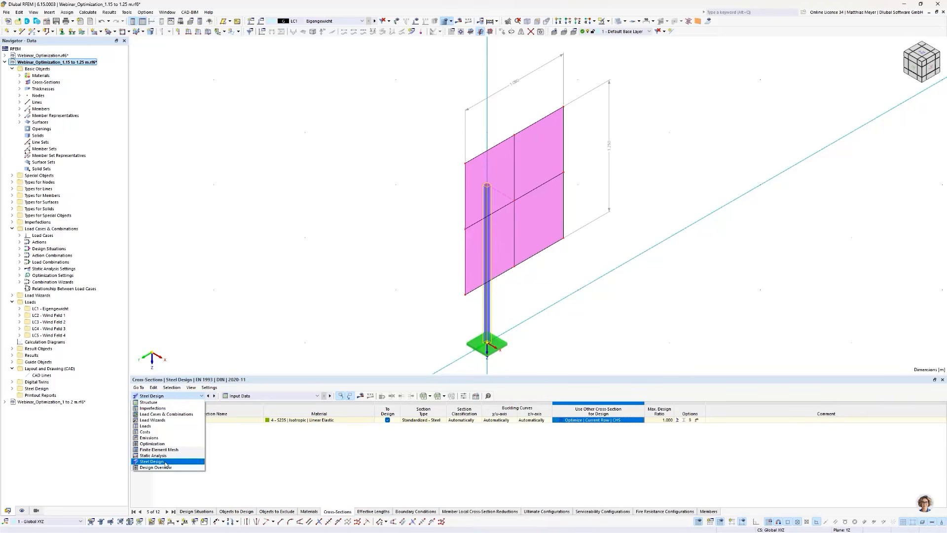
left_click(184, 462)
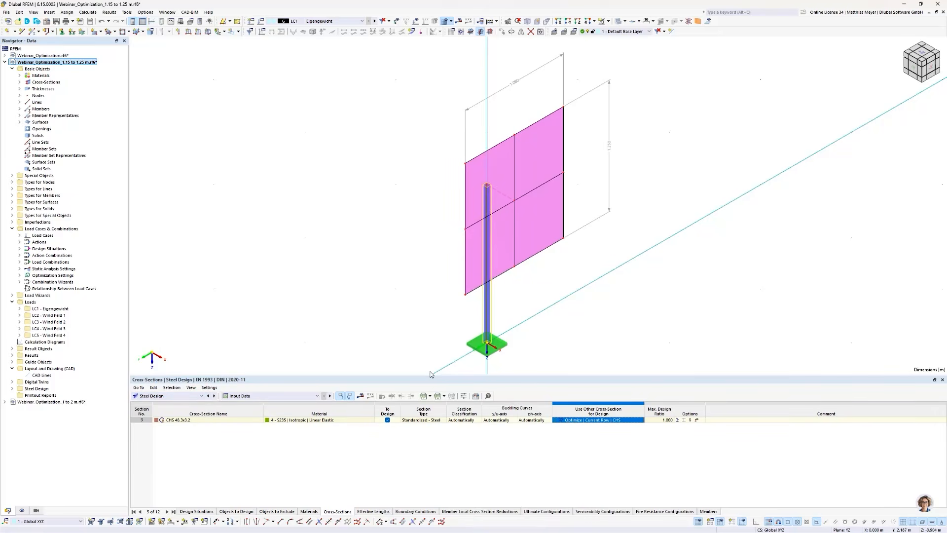
left_click(201, 396)
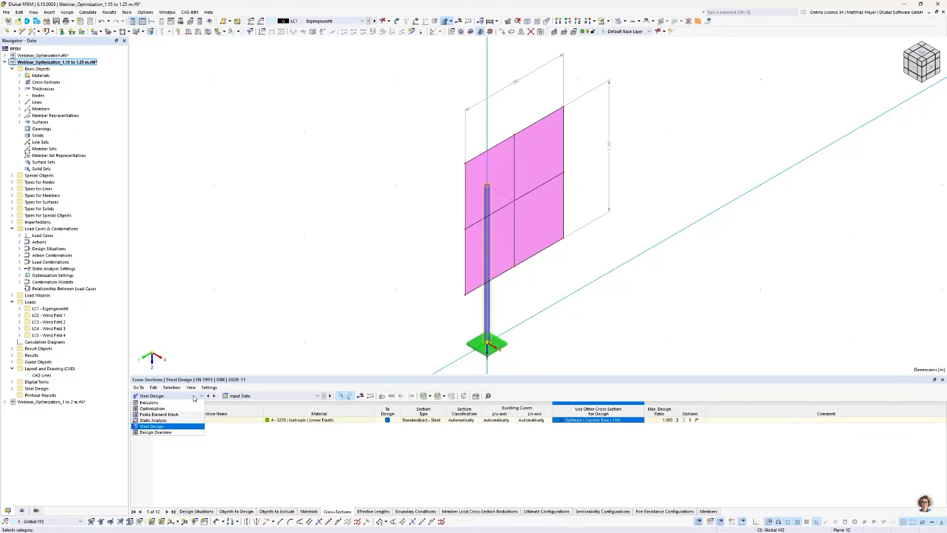
left_click(153, 444)
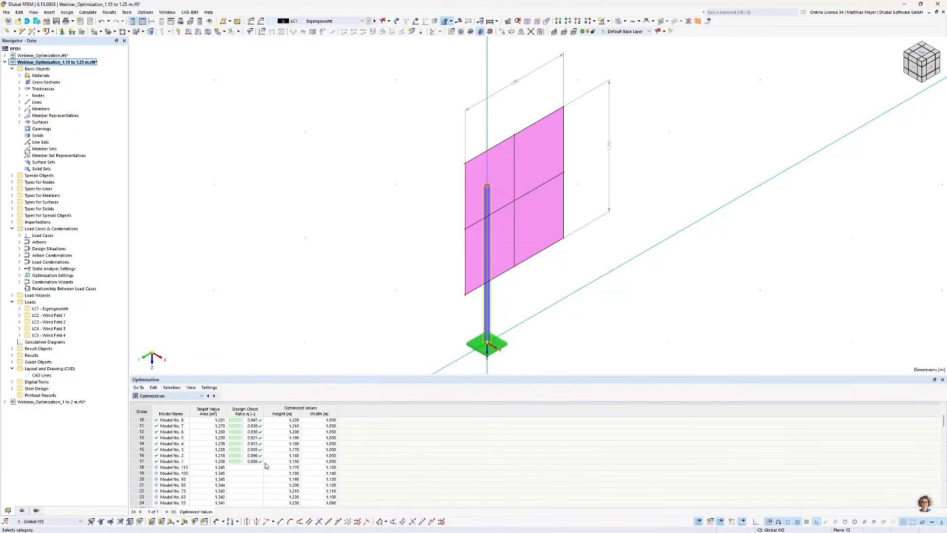
left_click(182, 462)
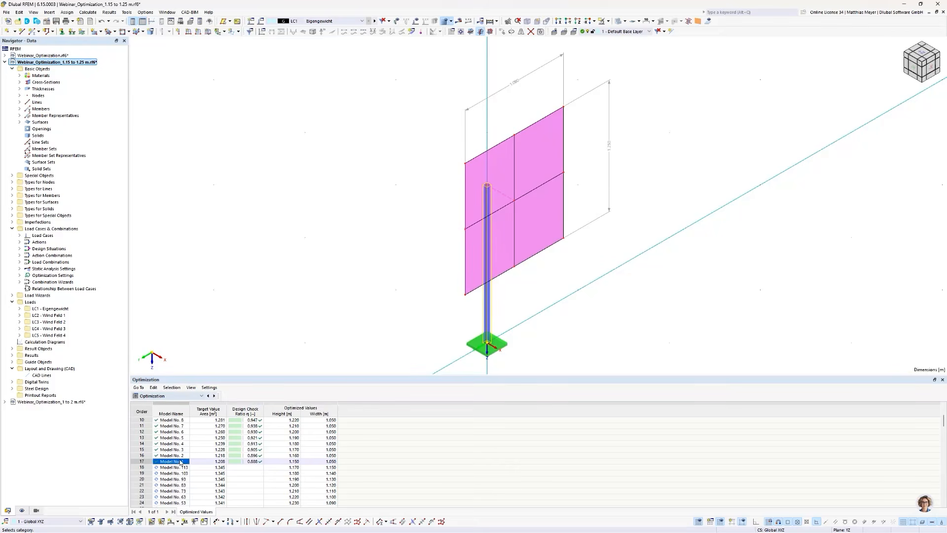
- Return to the Steel Design cross-sections input and clear the replacement design cross-section of the CHS 48.3x3.2 section
left_click(170, 400)
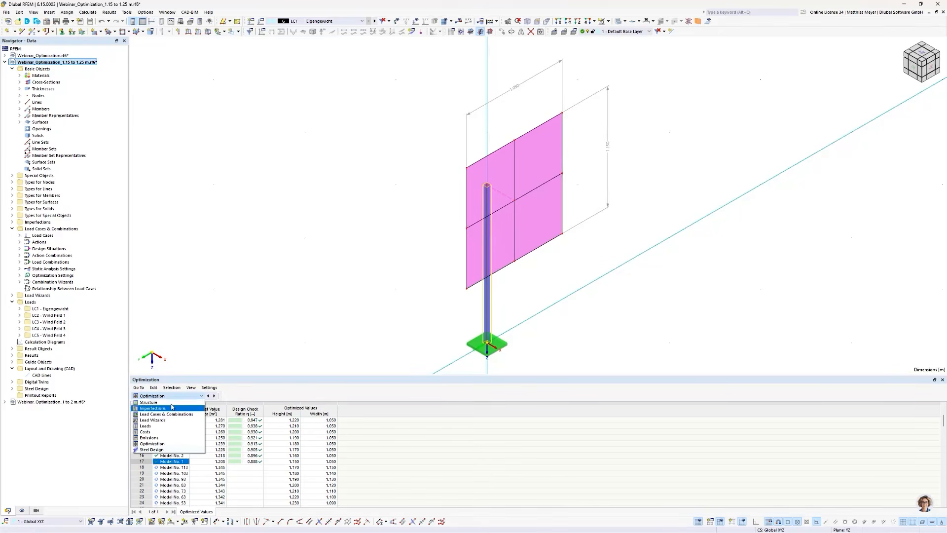
left_click(161, 450)
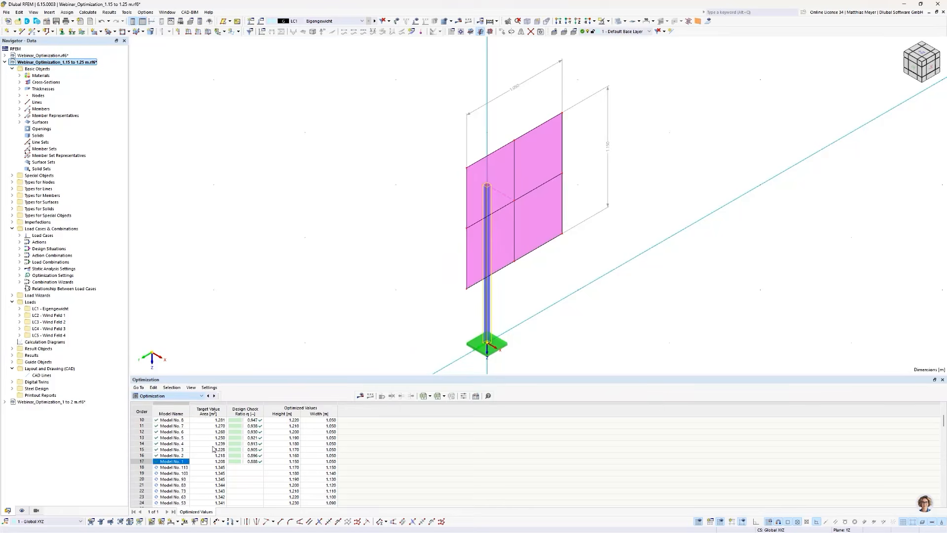
left_click(607, 422)
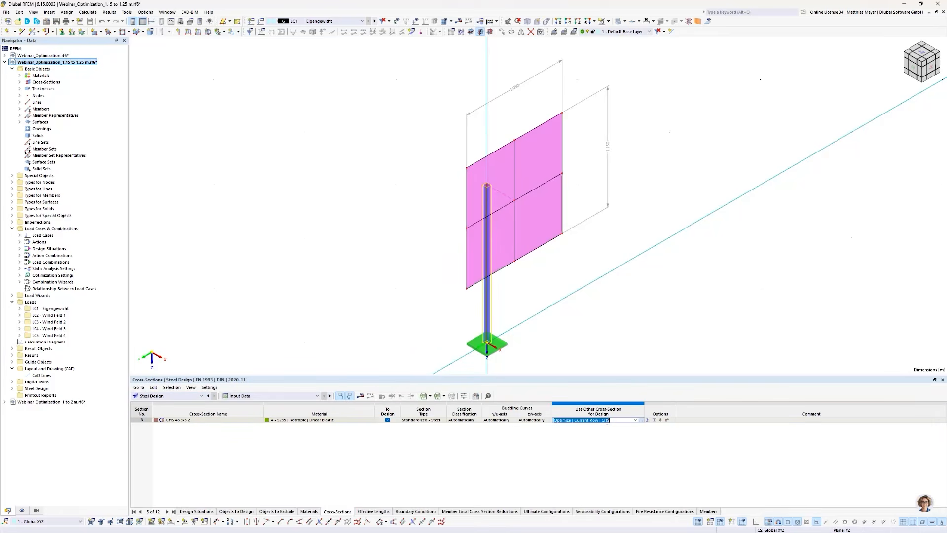
left_click(635, 420)
left_click(567, 429)
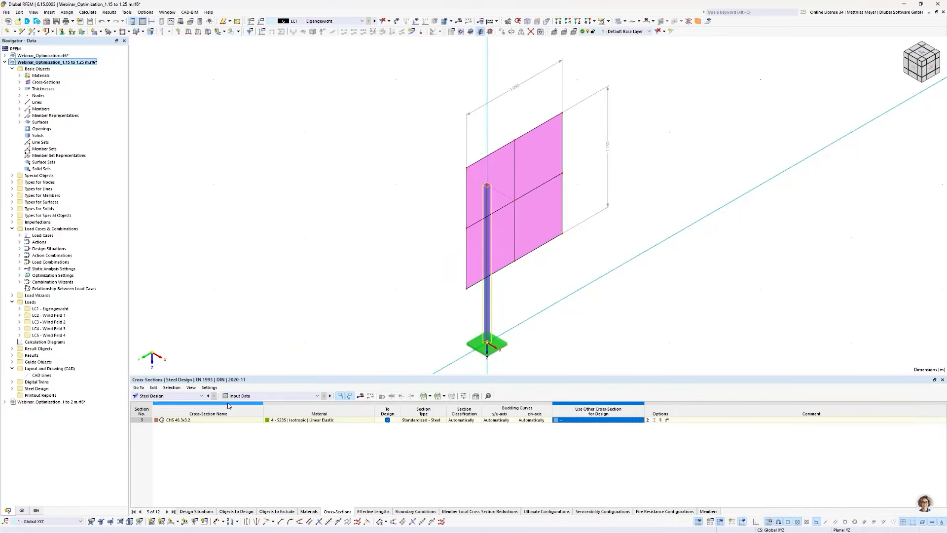
- Calculate the model and display the steel design results
left_click(168, 396)
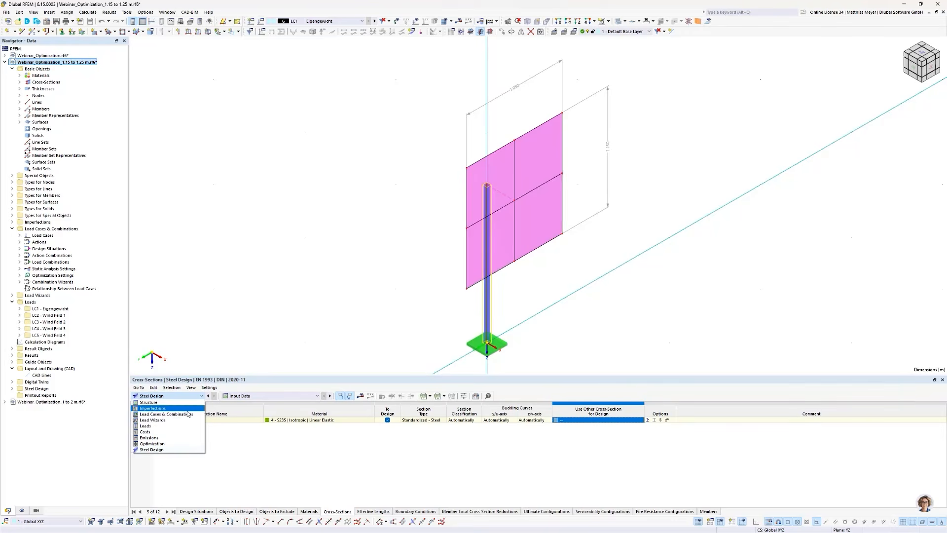
left_click(329, 484)
left_click(329, 482)
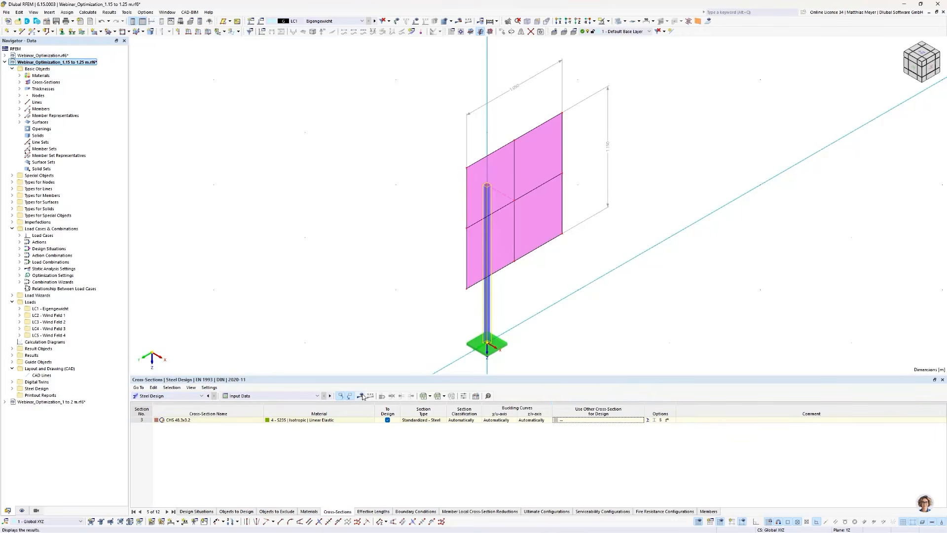
left_click(361, 397)
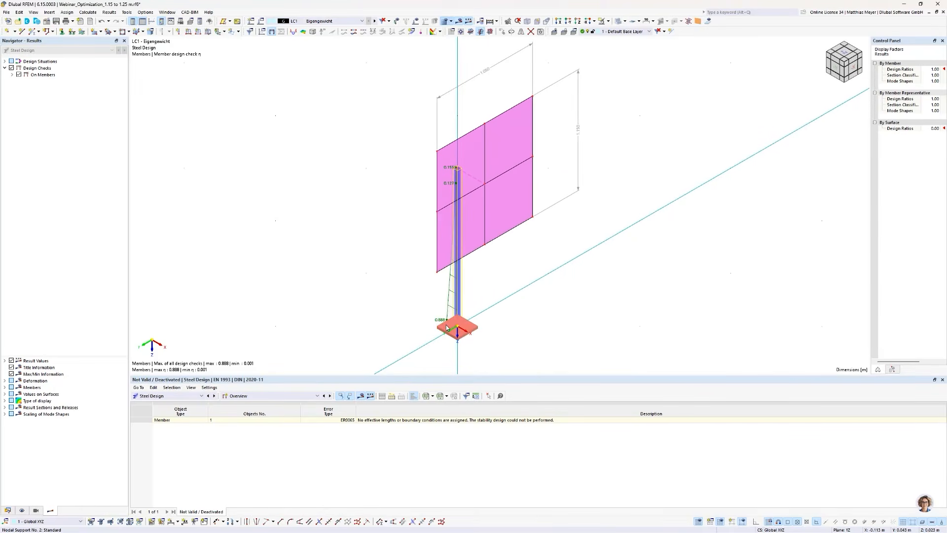
- Return to the Steel Design input data and set the section's replacement design cross-section to Optimize | My Cross-Sections | Main
left_click(232, 397)
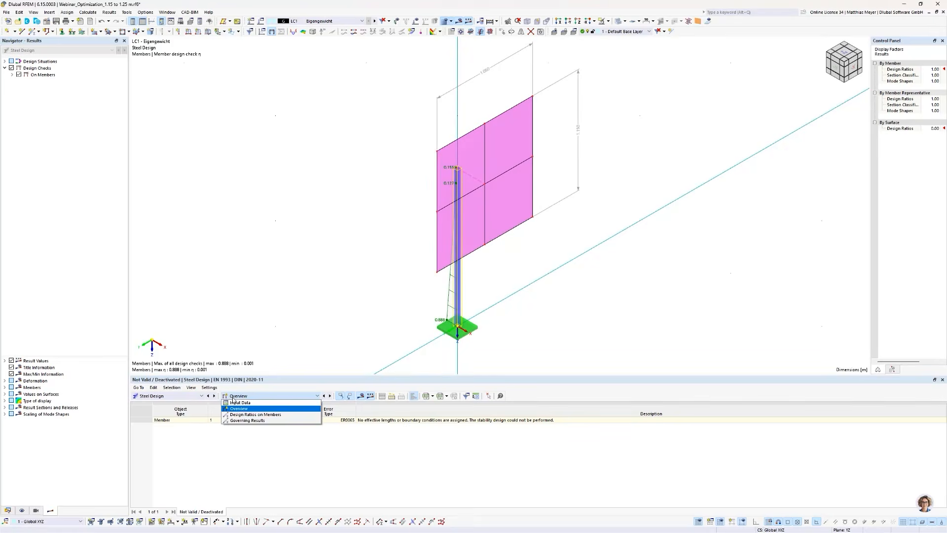
left_click(236, 403)
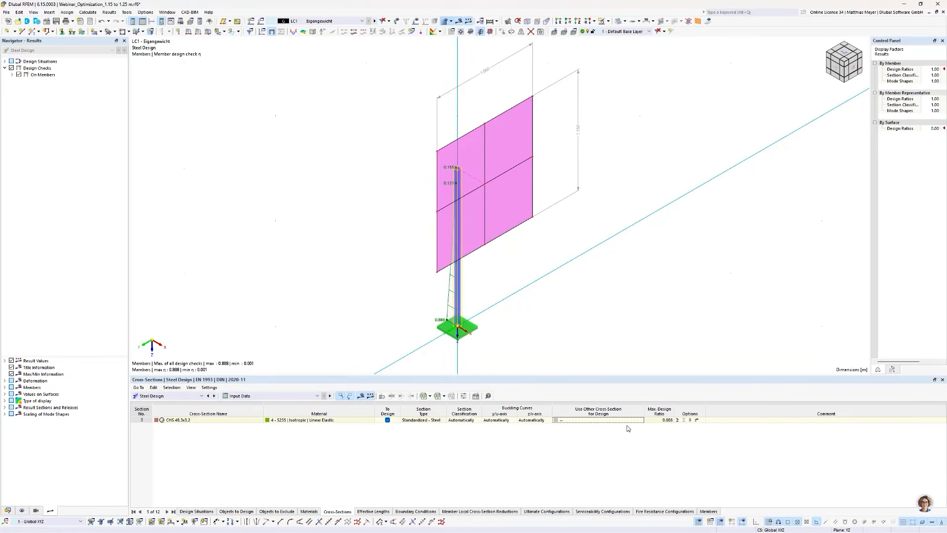
left_click(622, 419)
left_click(636, 421)
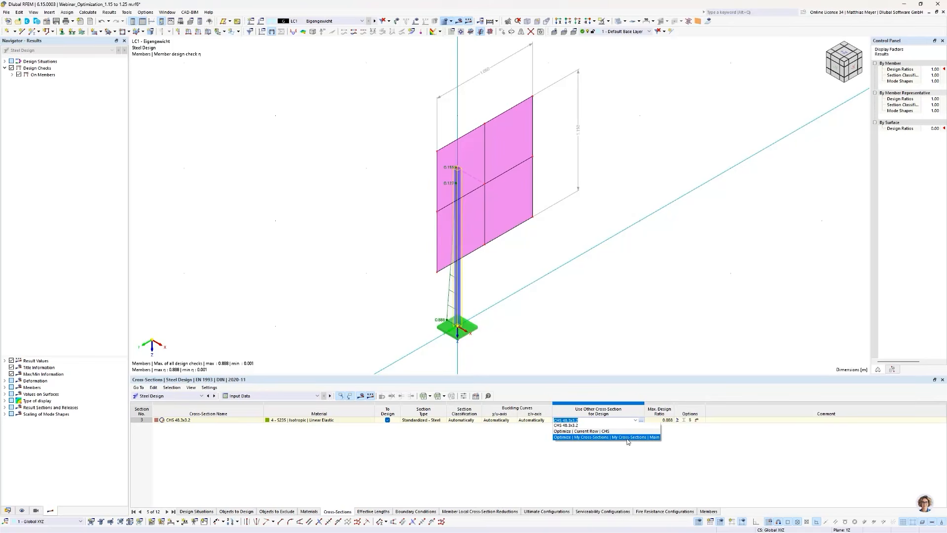
left_click(629, 437)
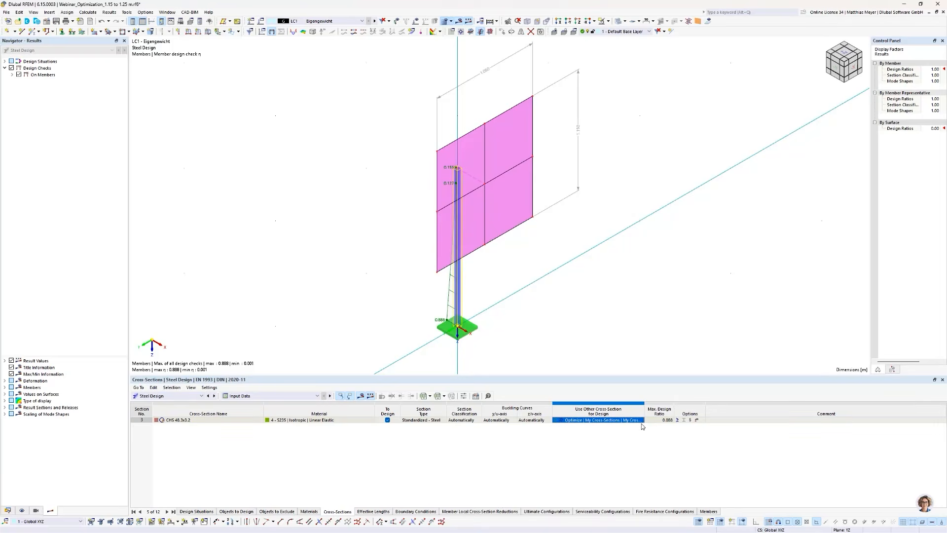
- From the cross-section library, edit My Cross-Sections | Main and remove its existing CHS EN 10210-2:1997 set
left_click(642, 423)
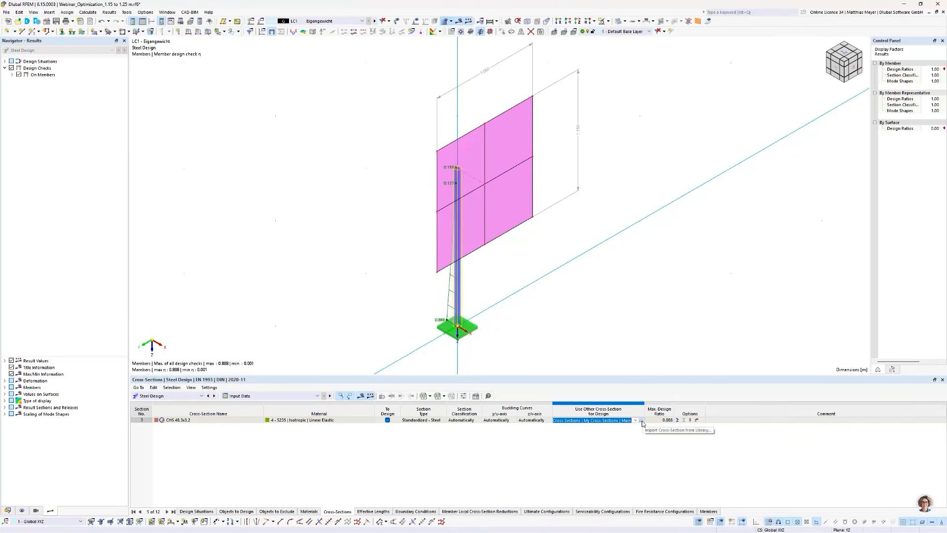
left_click(642, 421)
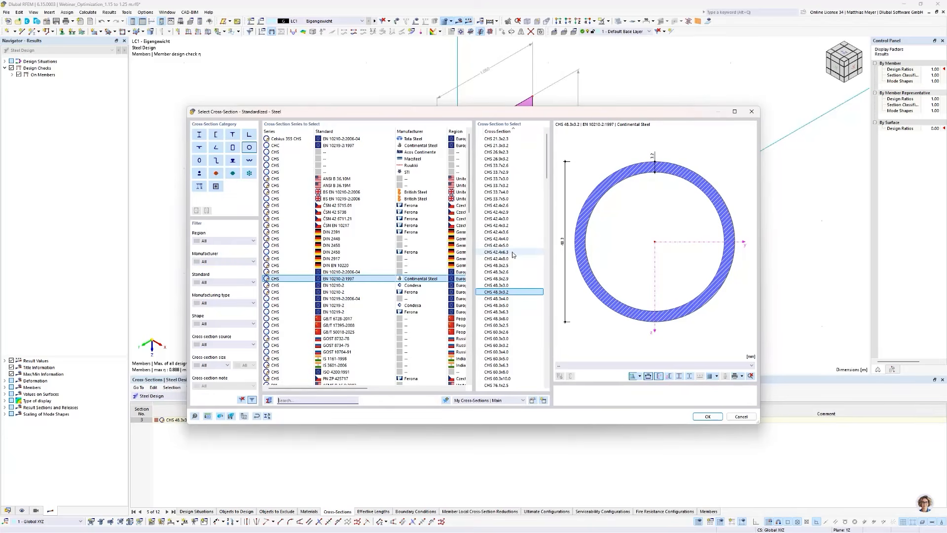
left_click_drag(511, 246, 509, 253)
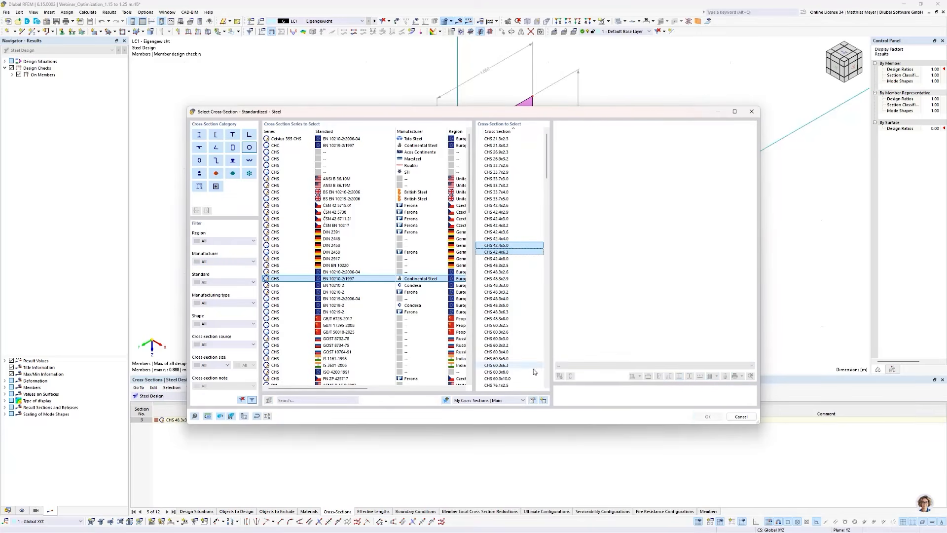
left_click(534, 400)
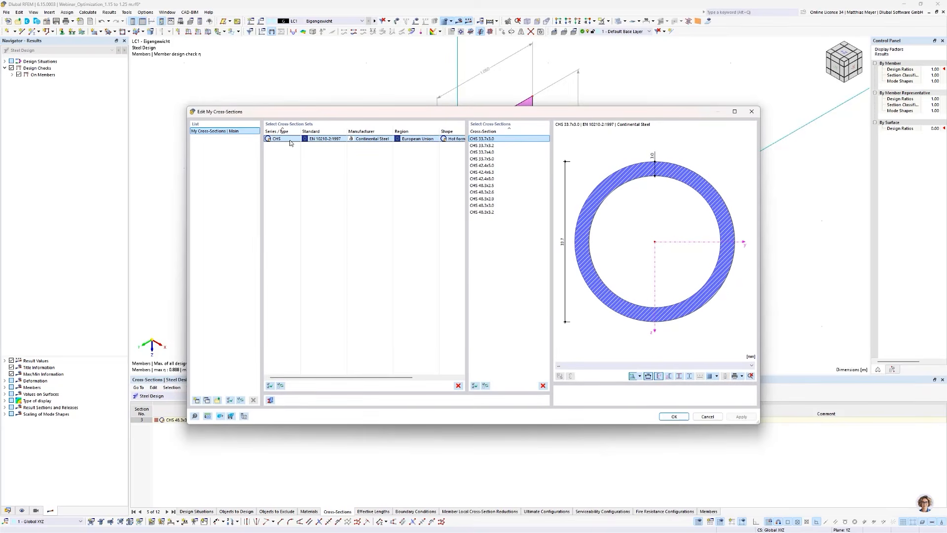
left_click(458, 386)
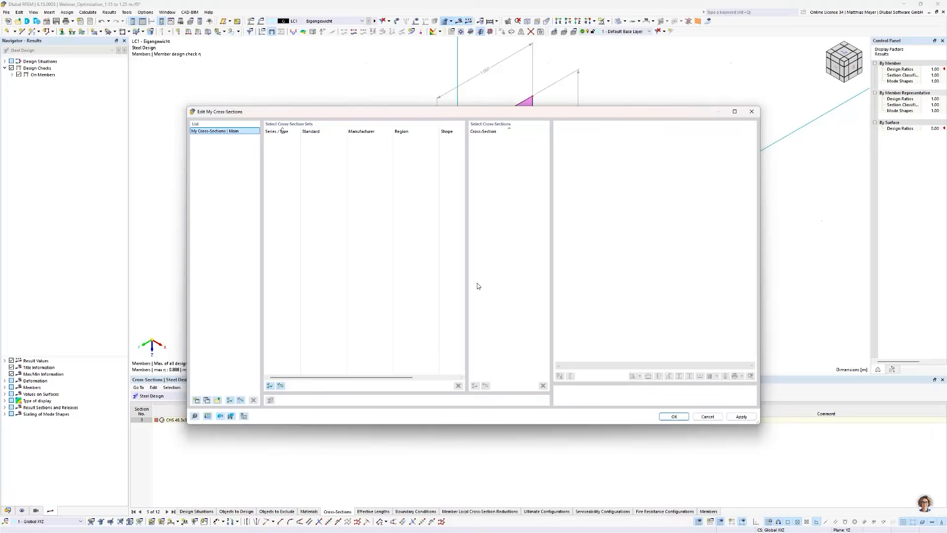
left_click(667, 417)
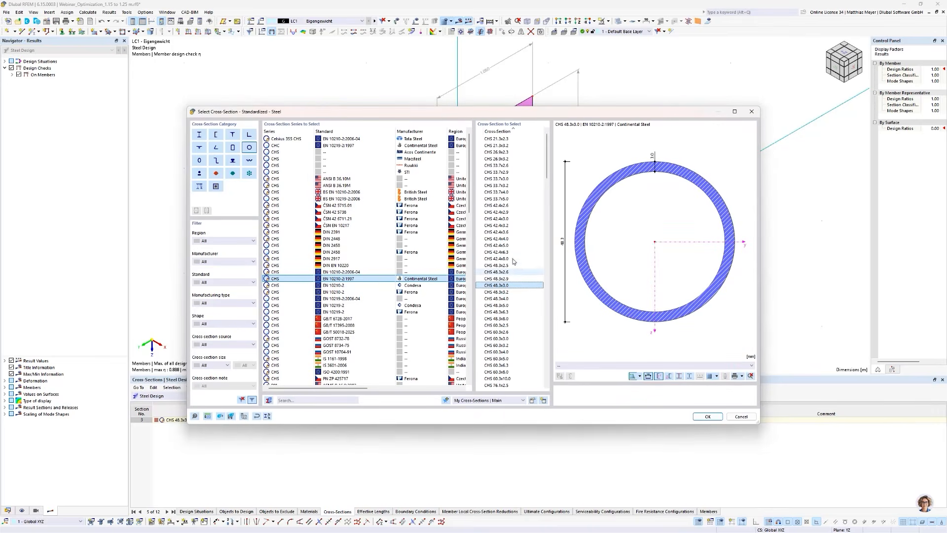
- Add CHS 42.4x4.0 through 48.3x3.2 and CHS 33.7x2.6 through 33.7x3.2 to My Cross-Sections | Main, review the list, and close the library
left_click_drag(512, 239, 513, 294)
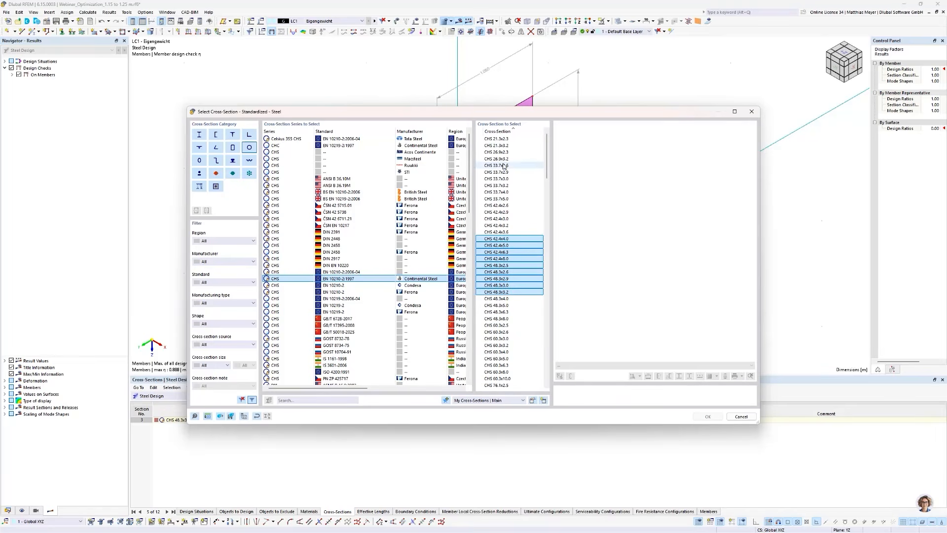
left_click_drag(500, 165, 503, 188)
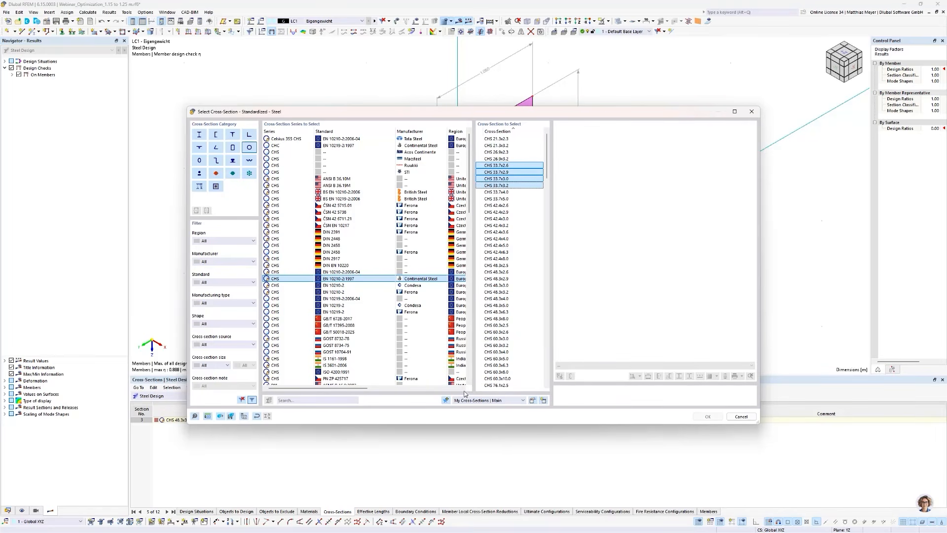
left_click(533, 401)
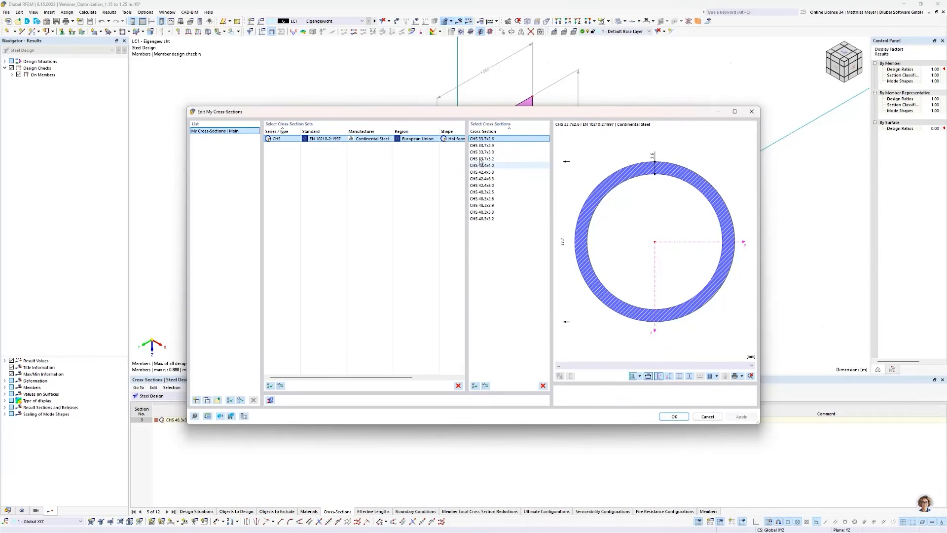
left_click(680, 417)
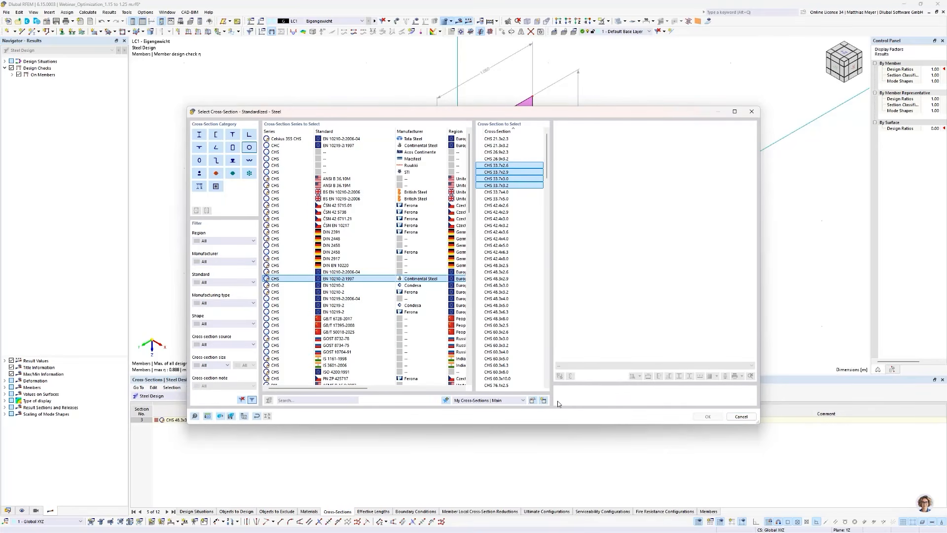
left_click(742, 417)
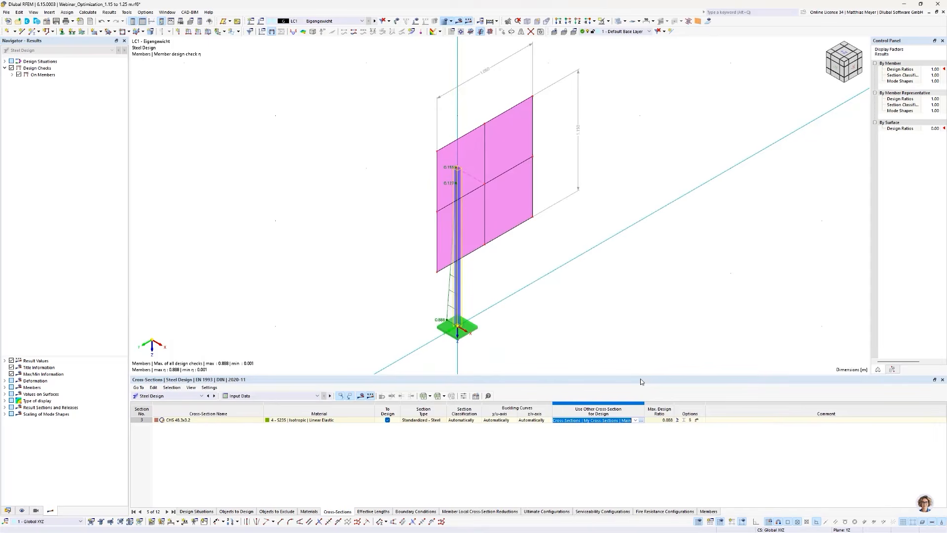
- Calculate the steel design with the section optimization and show the design cross-section in the Steel Design input data
left_click(361, 396)
left_click(361, 397)
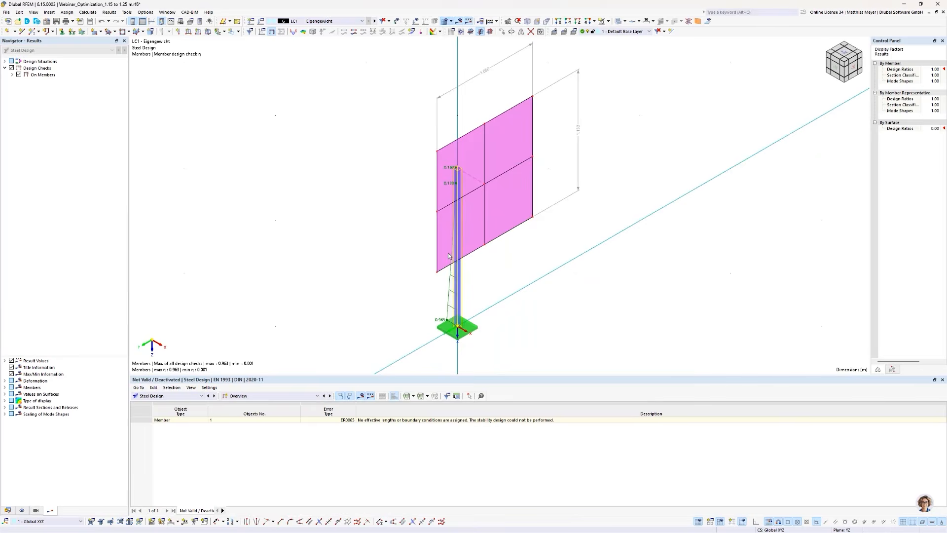
left_click(201, 396)
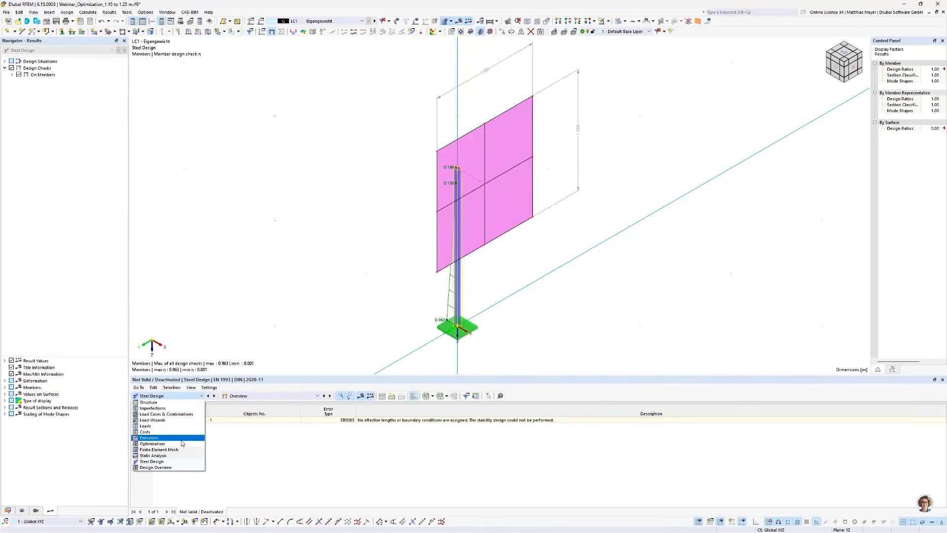
left_click(253, 397)
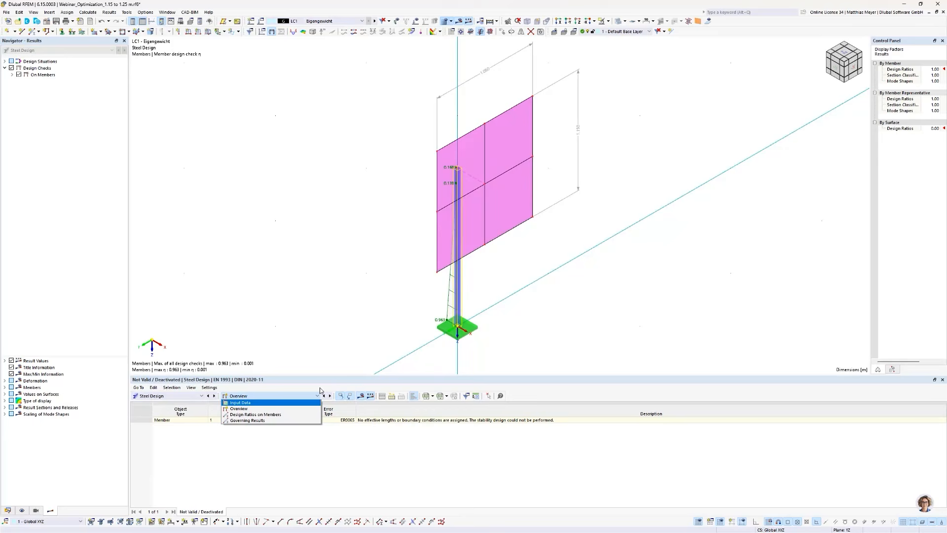
left_click(242, 403)
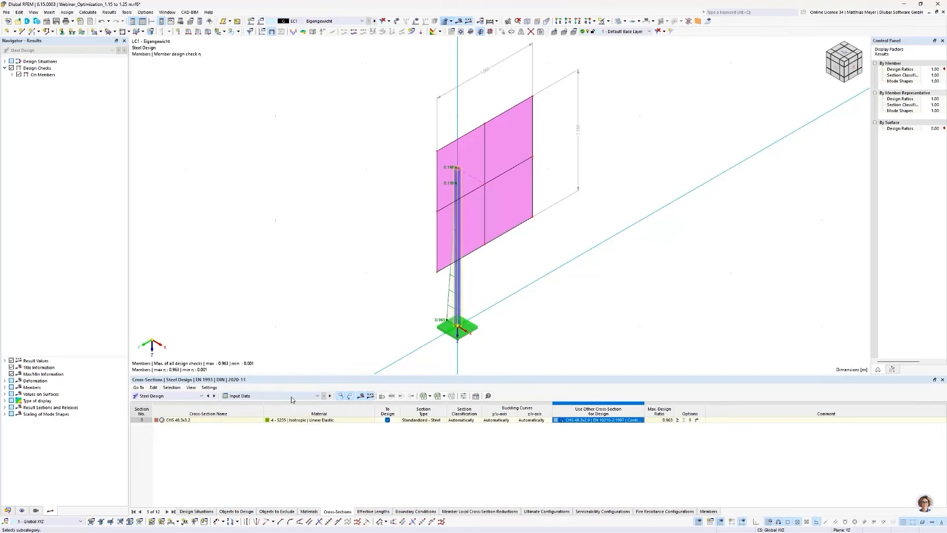
- Examine the steel design's governing results by loading and the members' design ratios by material, including the biaxial bending check
left_click(276, 396)
left_click(247, 421)
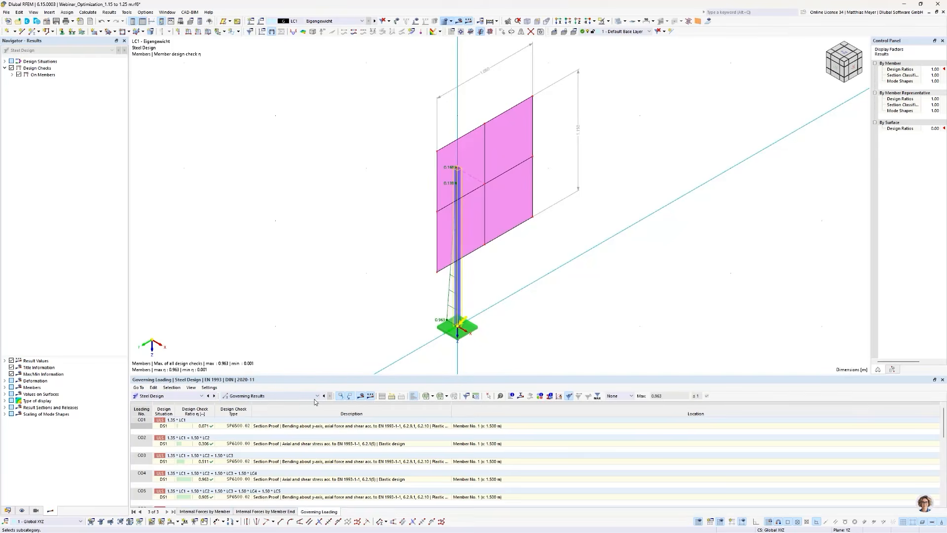
left_click(264, 397)
left_click(247, 415)
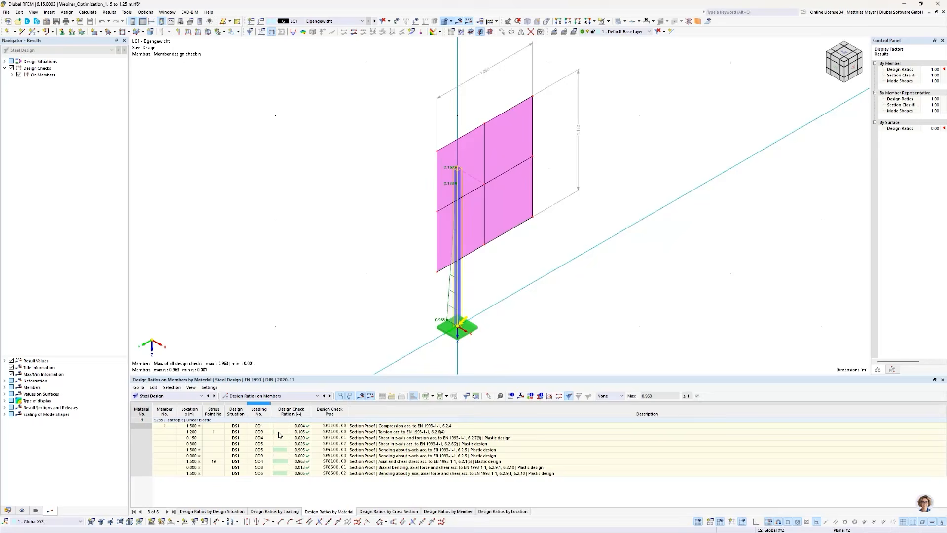
left_click(299, 468)
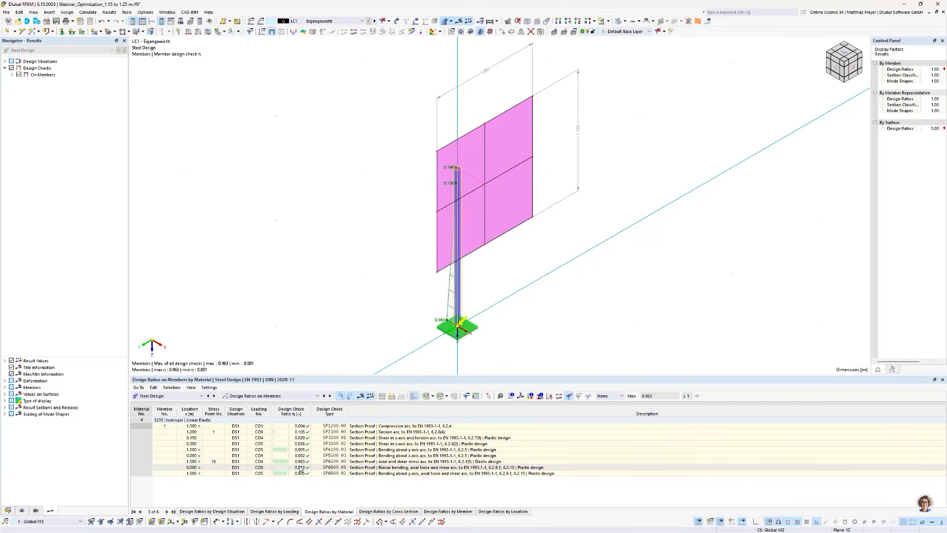